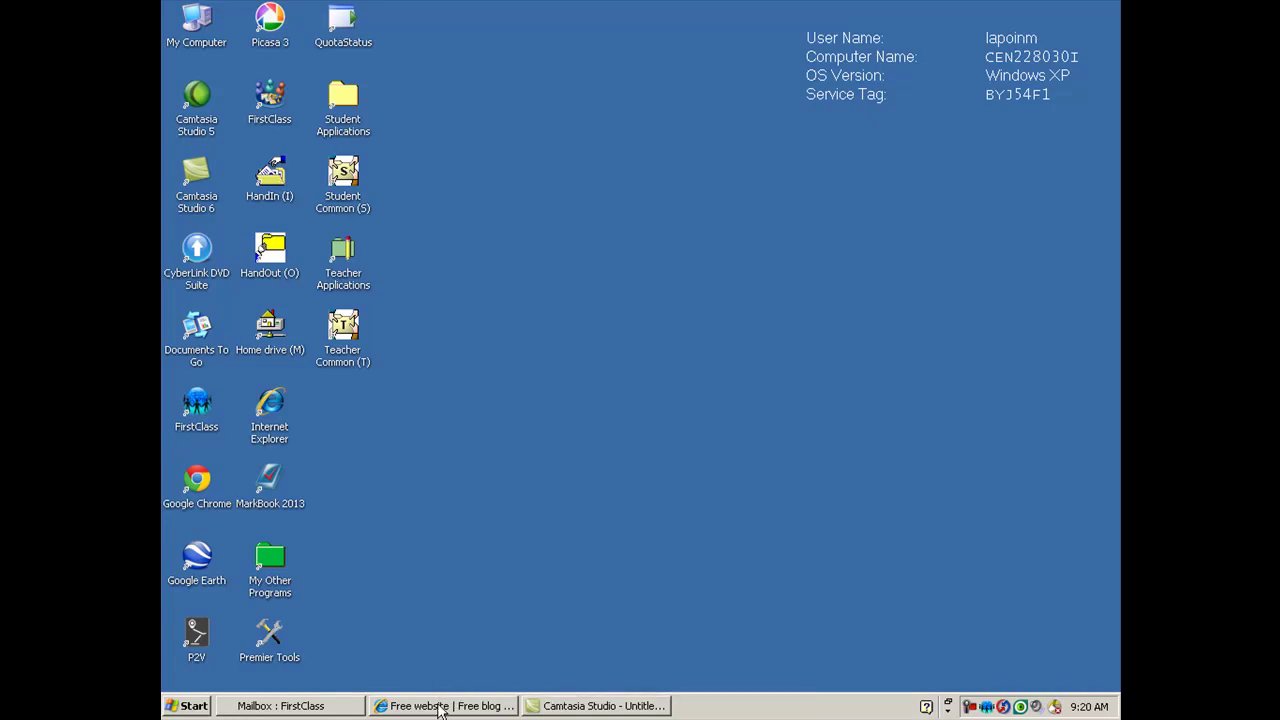
Step: Switch to the Weebly home page in Internet Explorer and begin the free sign-up form at the full name field
{"action": "left_click", "coordinate": [440, 706]}
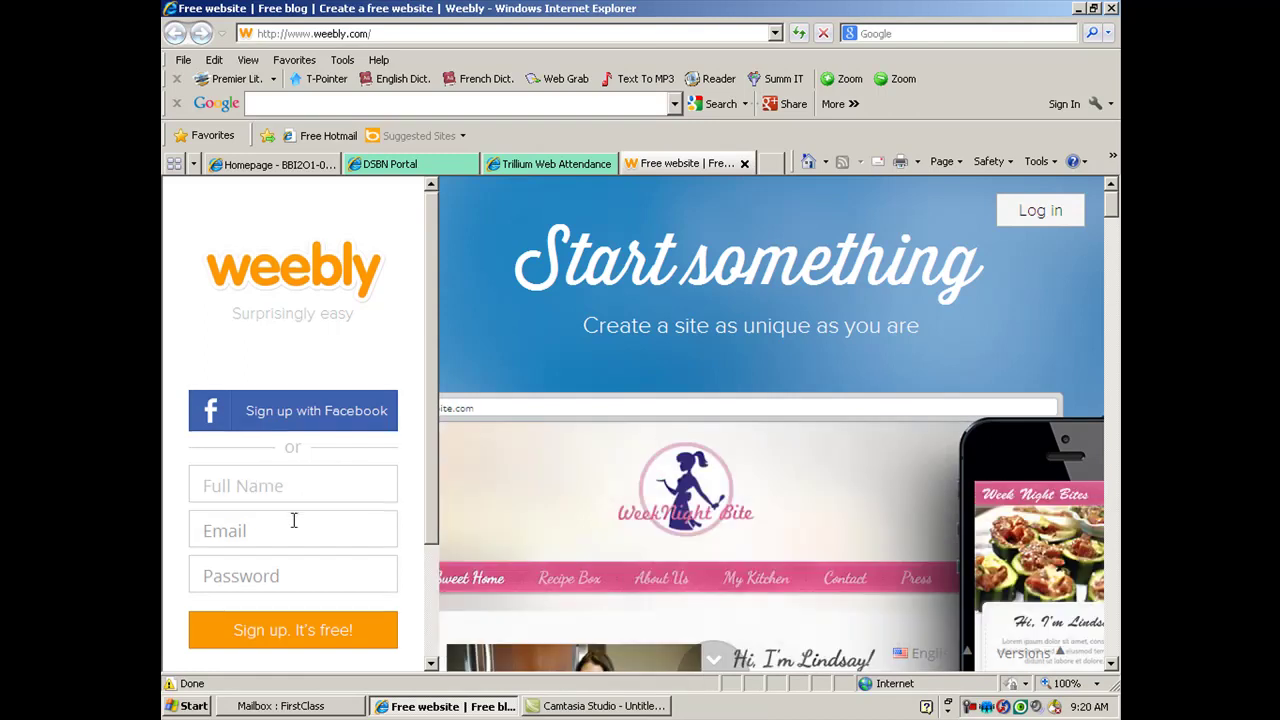
{"action": "scroll", "coordinate": [293, 520], "scroll_direction": "down", "scroll_amount": 1}
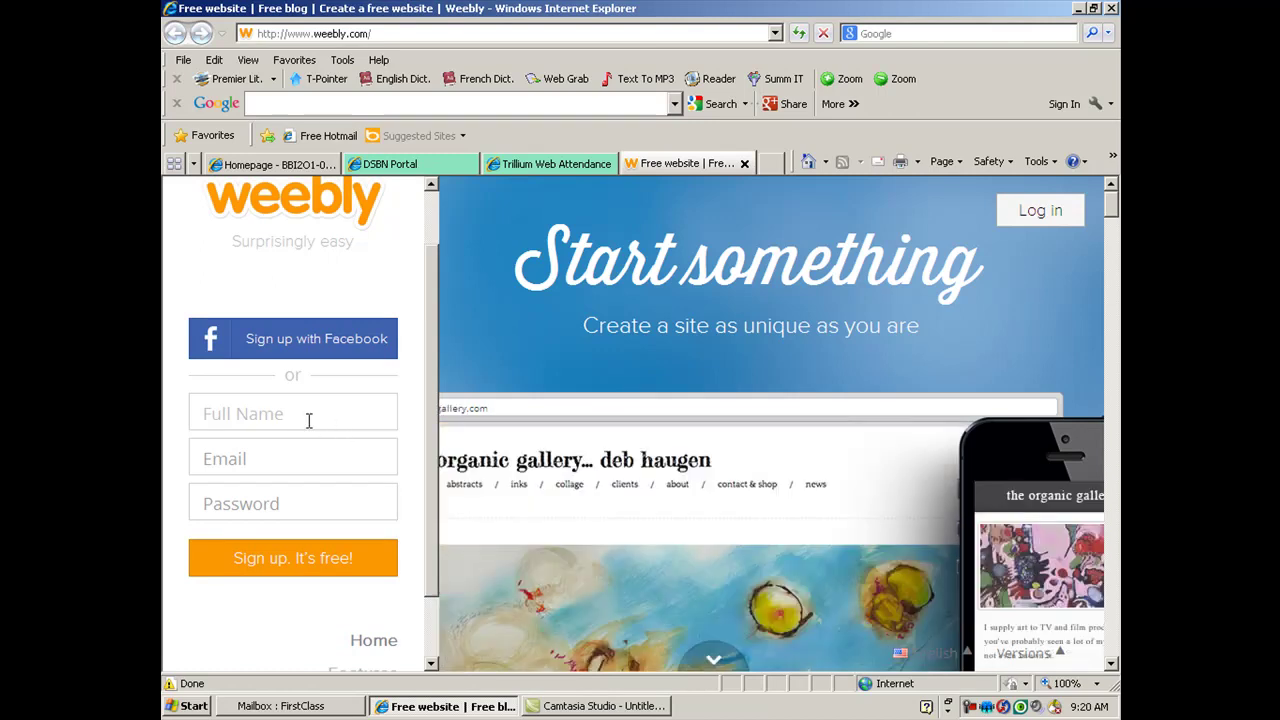
{"action": "left_click", "coordinate": [307, 418]}
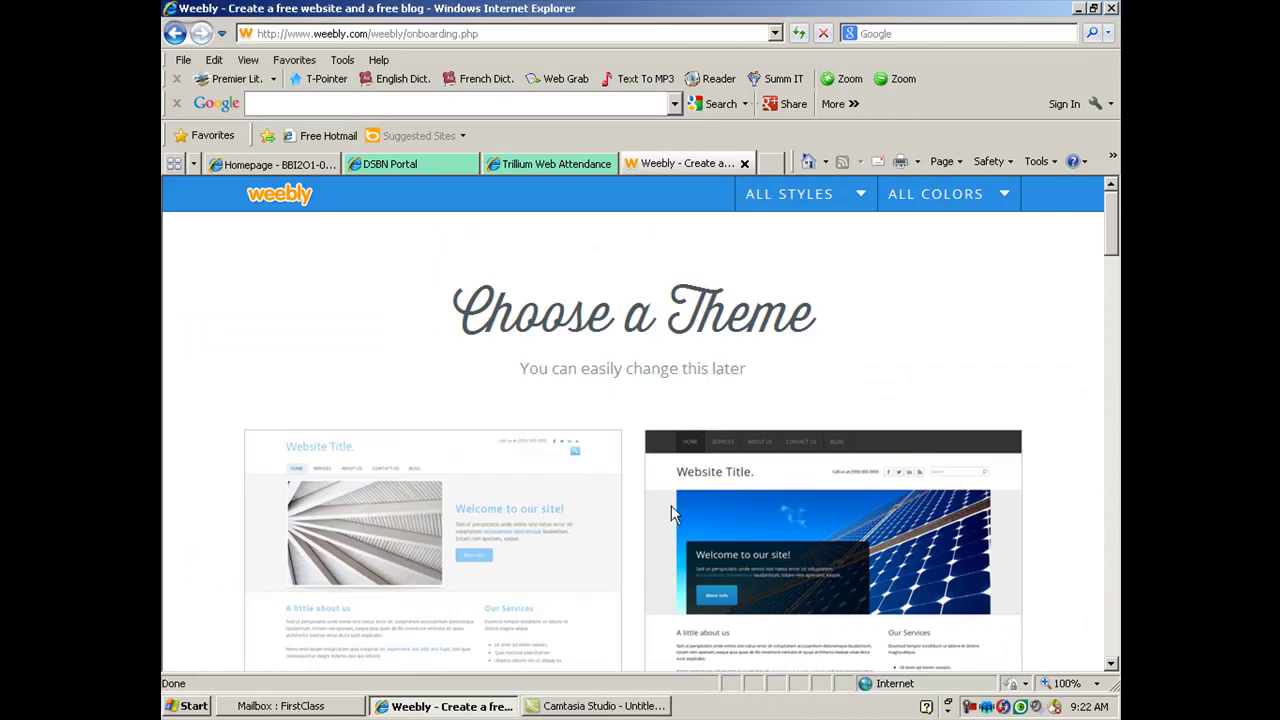
Step: Browse the gallery of website themes to compare the available designs
{"action": "scroll", "coordinate": [851, 410], "scroll_direction": "down", "scroll_amount": 2}
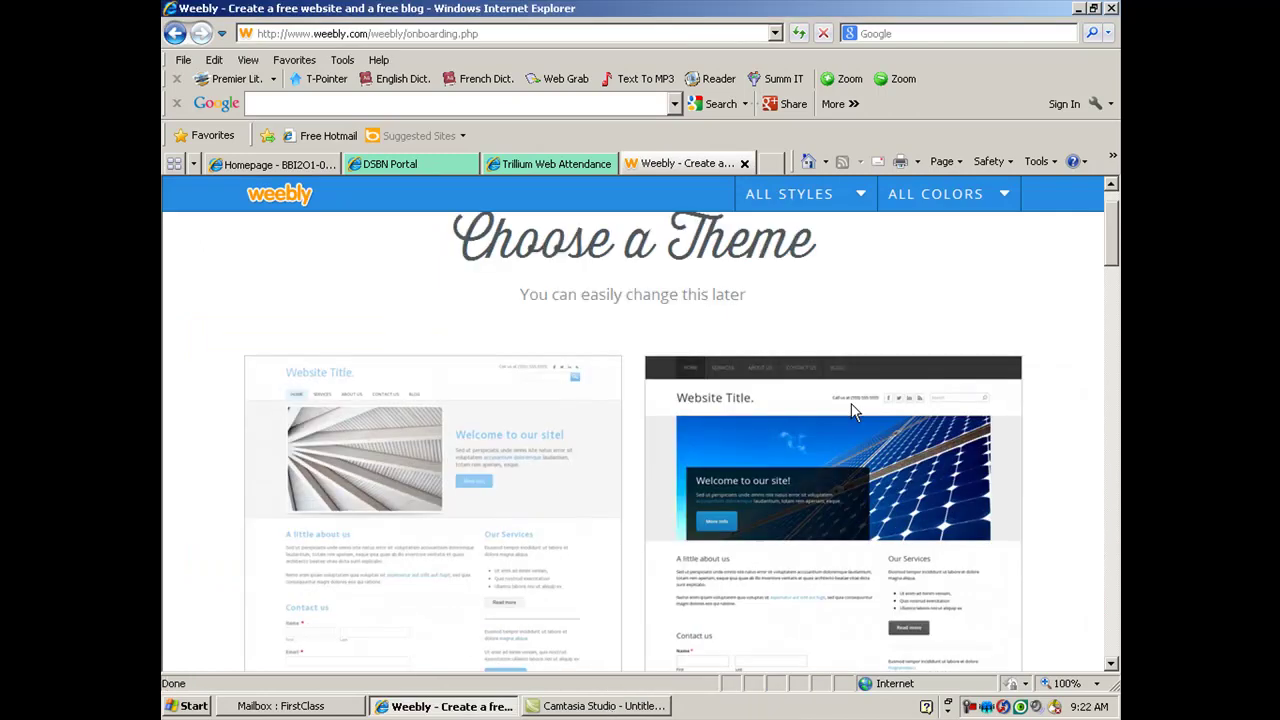
{"action": "scroll", "coordinate": [851, 410], "scroll_direction": "down", "scroll_amount": 5}
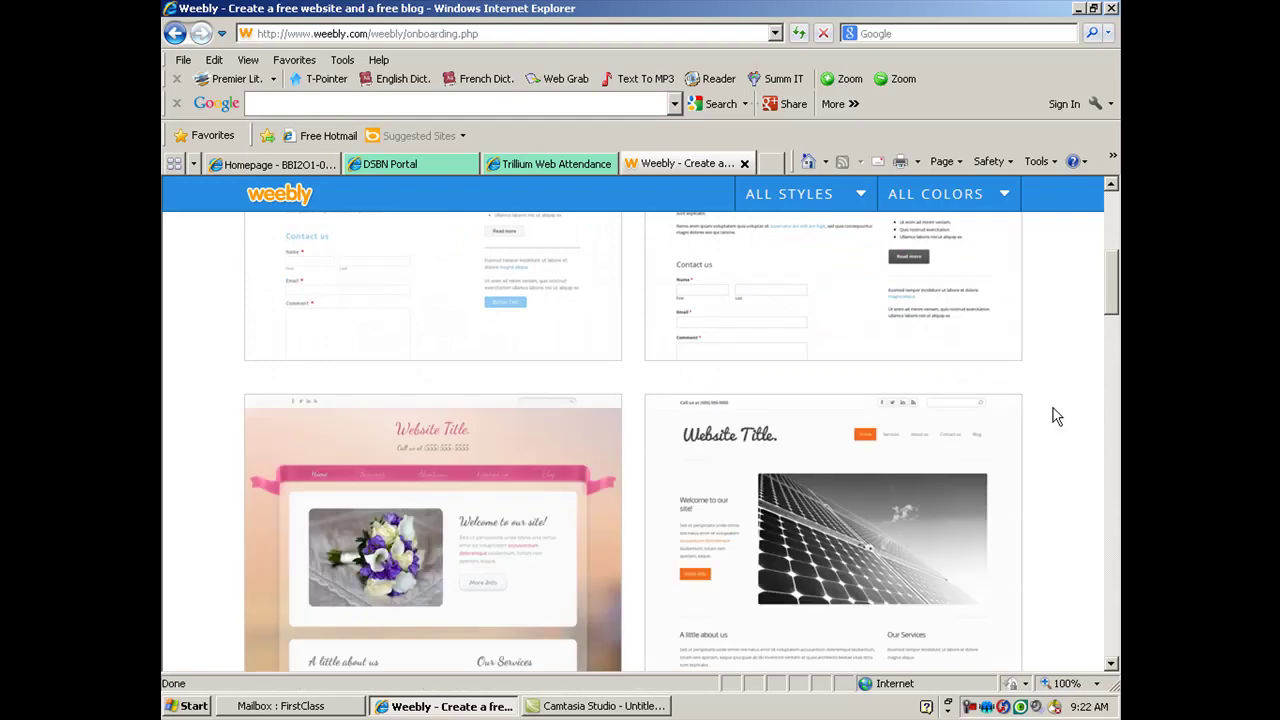
{"action": "scroll", "coordinate": [1030, 430], "scroll_direction": "down", "scroll_amount": 3}
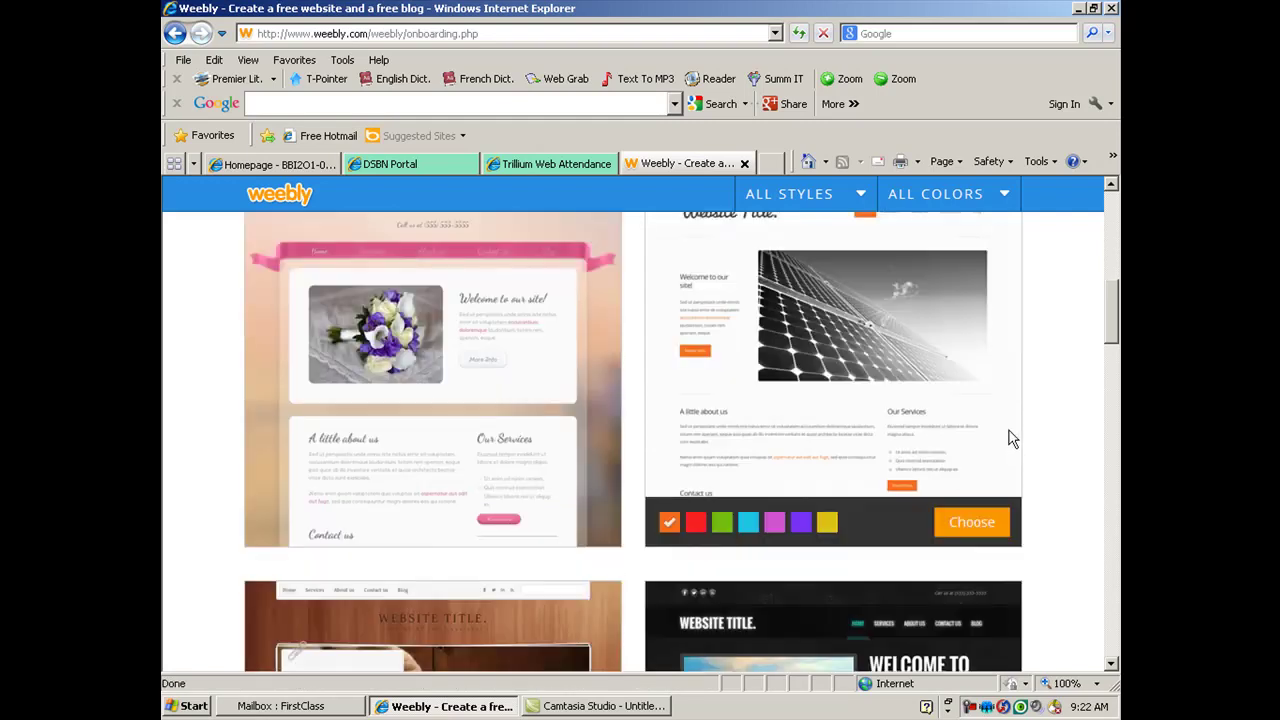
{"action": "scroll", "coordinate": [1012, 457], "scroll_direction": "down", "scroll_amount": 2}
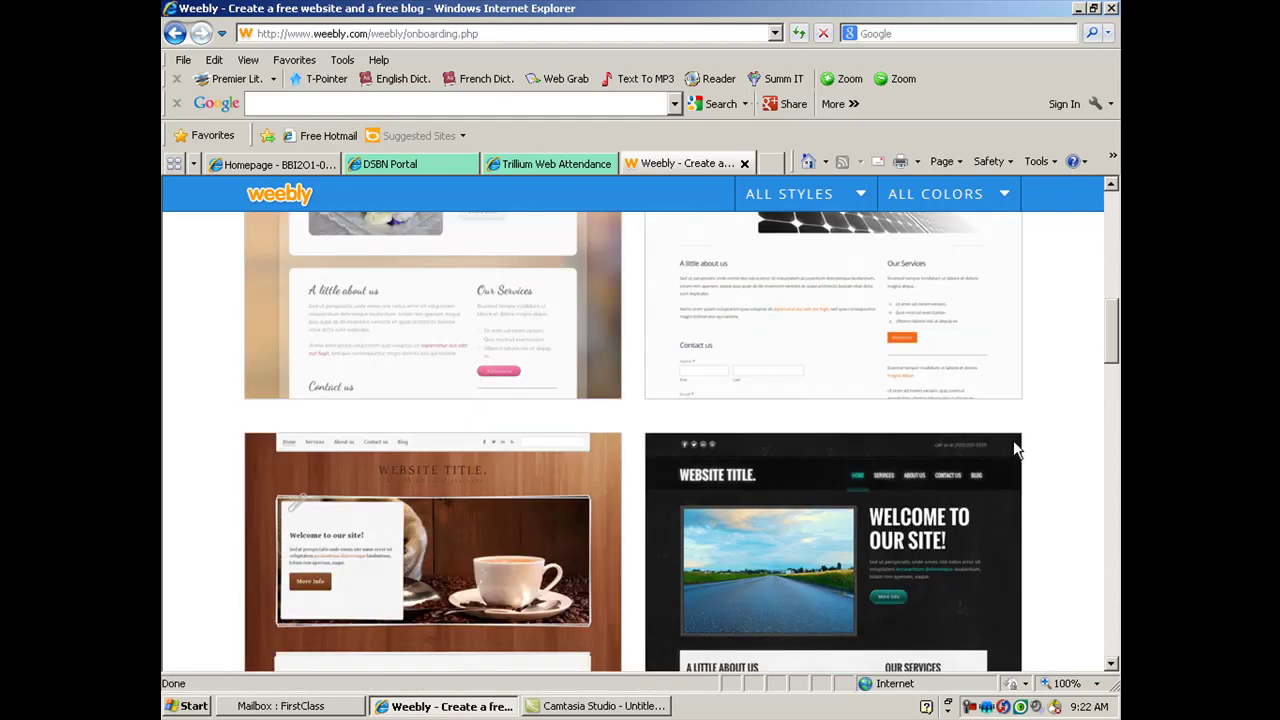
{"action": "scroll", "coordinate": [1015, 450], "scroll_direction": "down", "scroll_amount": 1}
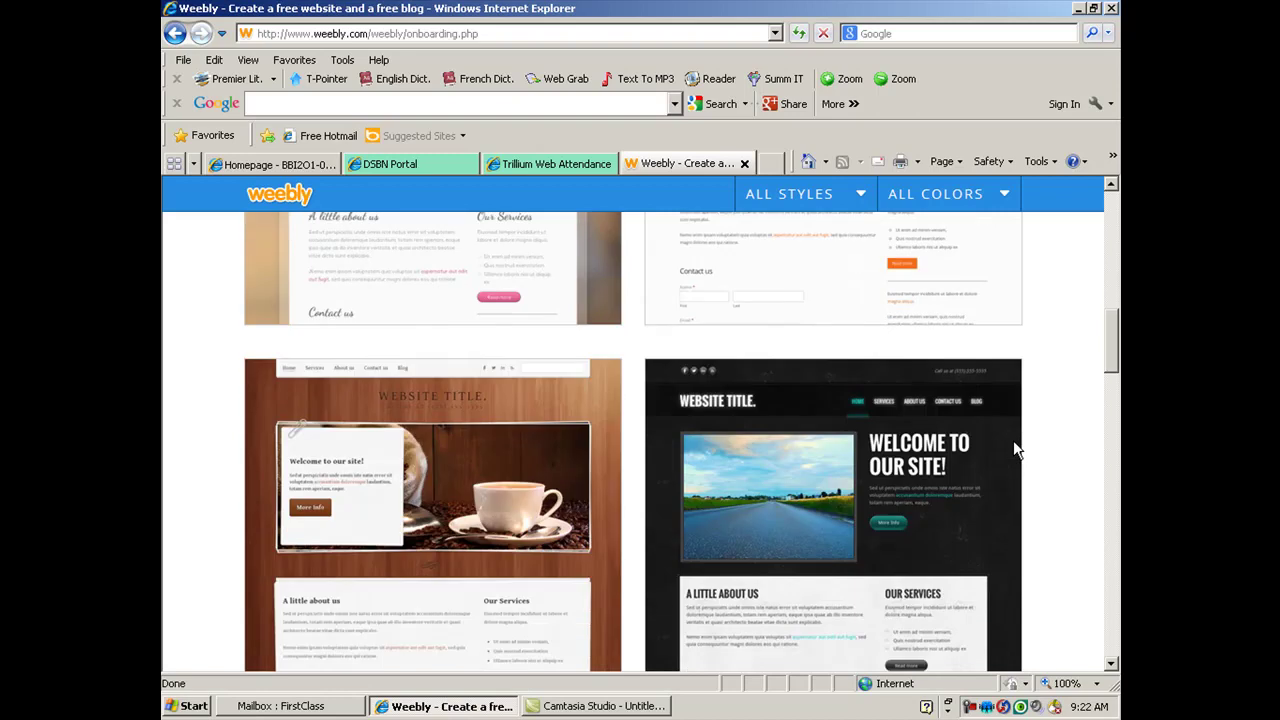
{"action": "scroll", "coordinate": [1013, 440], "scroll_direction": "down", "scroll_amount": 2}
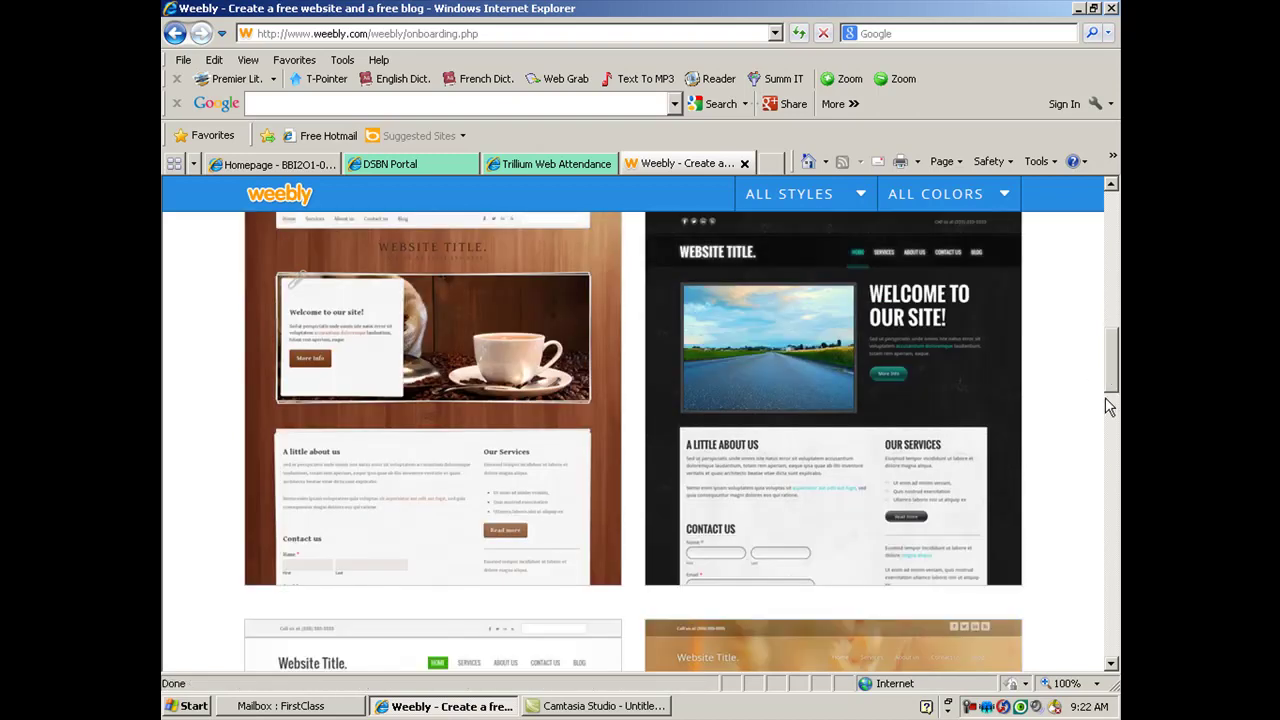
{"action": "scroll", "coordinate": [1108, 406], "scroll_direction": "down", "scroll_amount": 4}
{"action": "scroll", "coordinate": [1108, 430], "scroll_direction": "down", "scroll_amount": 5}
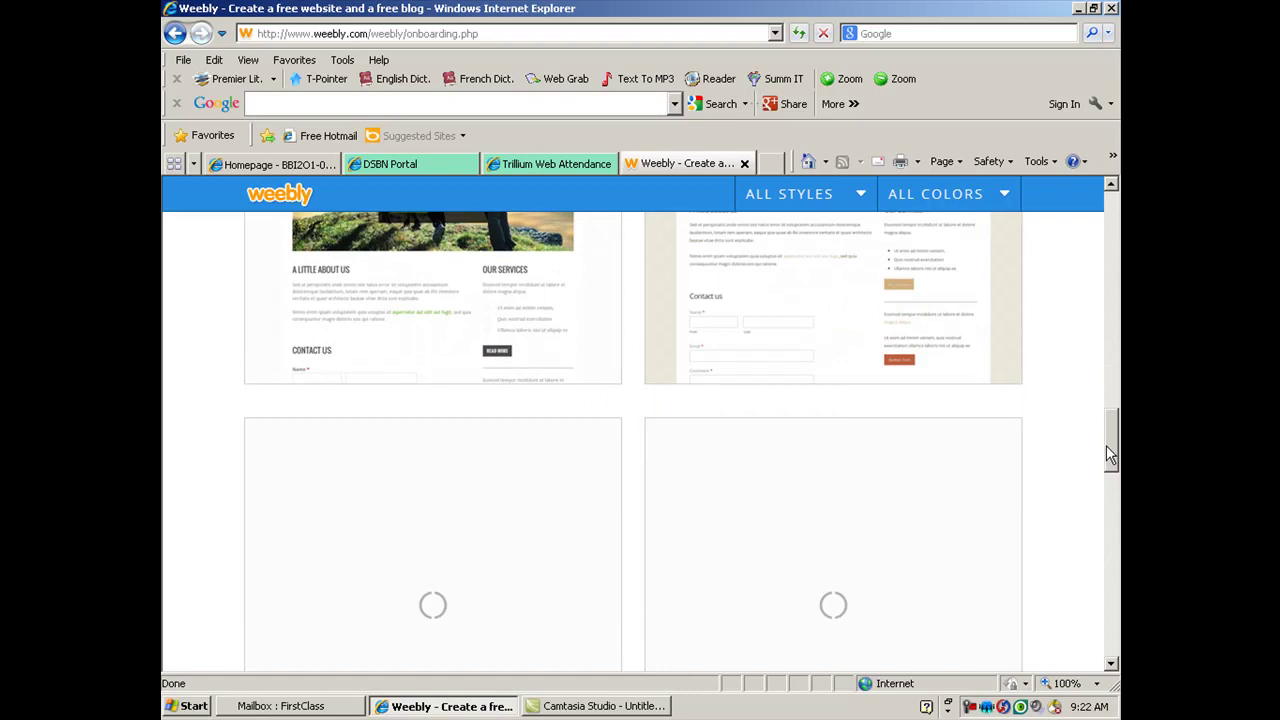
{"action": "scroll", "coordinate": [1112, 490], "scroll_direction": "down", "scroll_amount": 5}
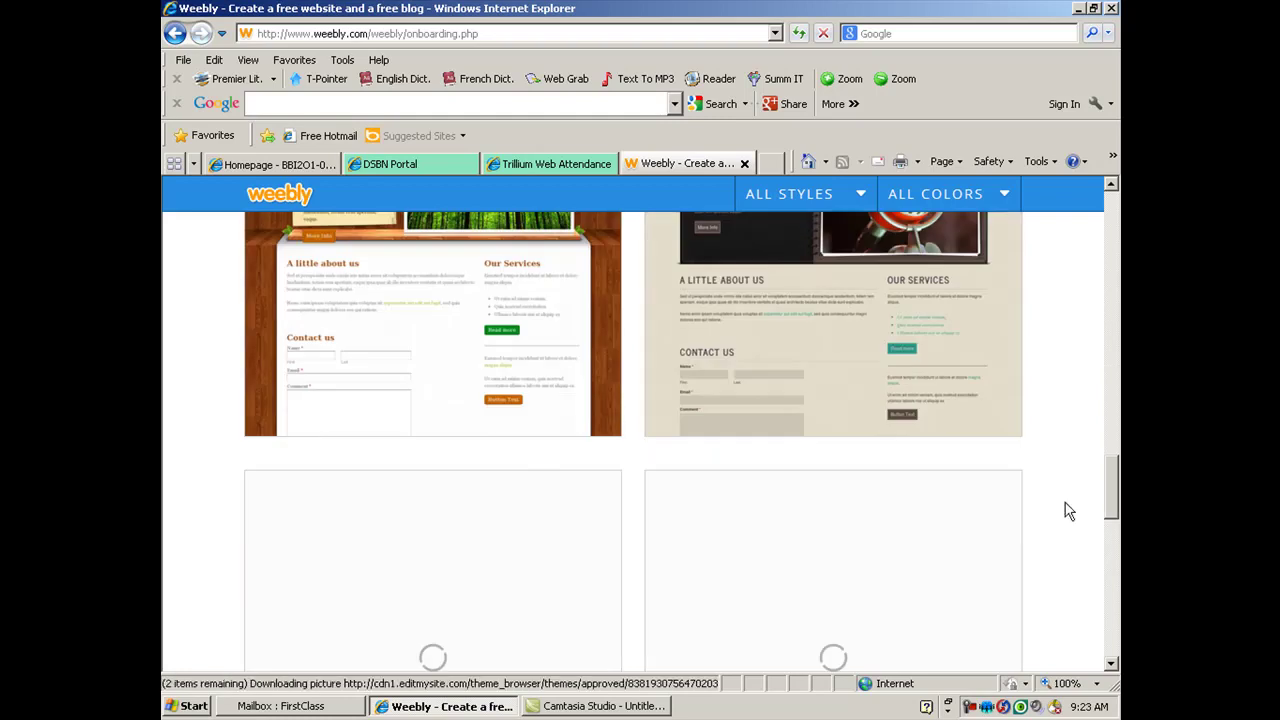
{"action": "scroll", "coordinate": [1113, 538], "scroll_direction": "down", "scroll_amount": 2}
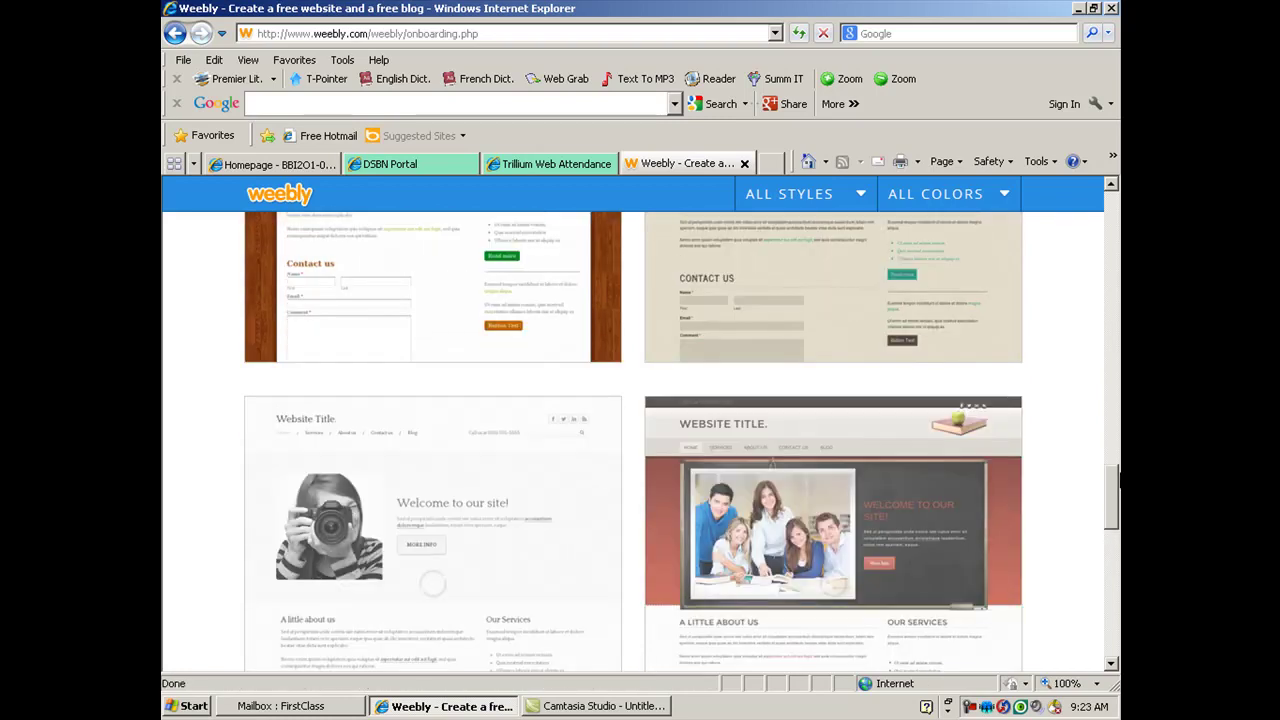
{"action": "scroll", "coordinate": [1113, 538], "scroll_direction": "down", "scroll_amount": 5}
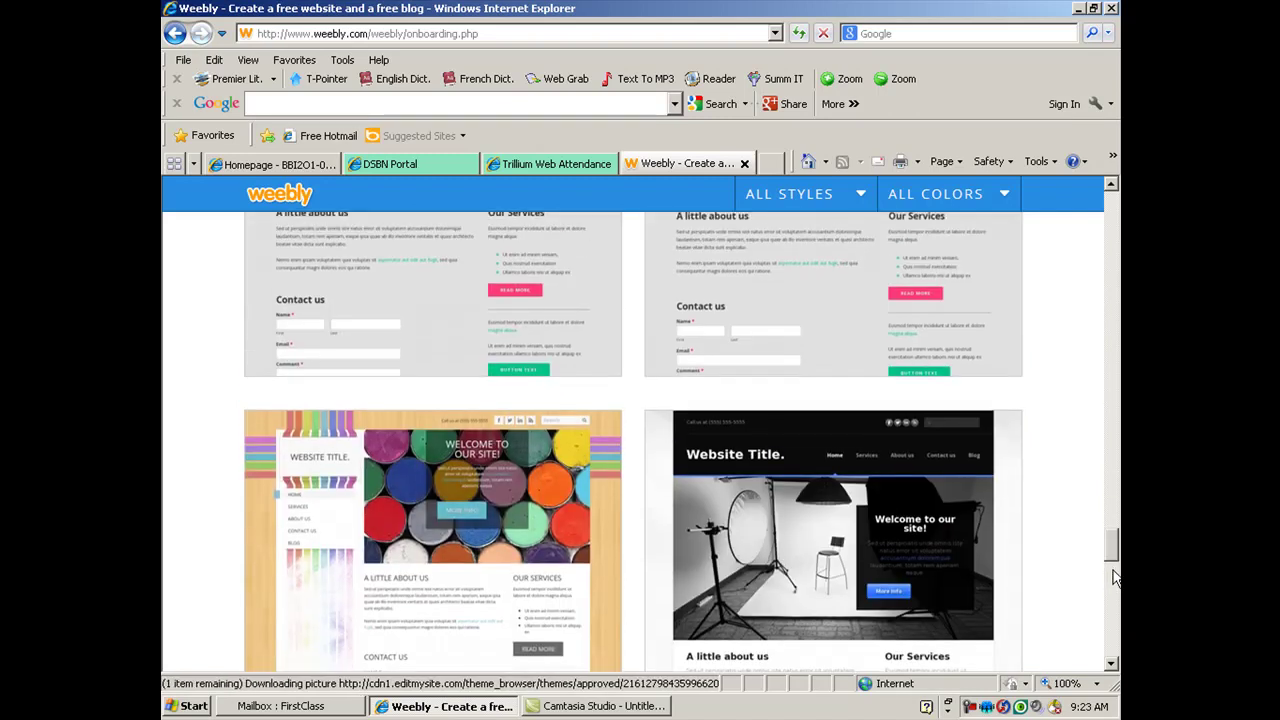
{"action": "scroll", "coordinate": [1113, 580], "scroll_direction": "down", "scroll_amount": 3}
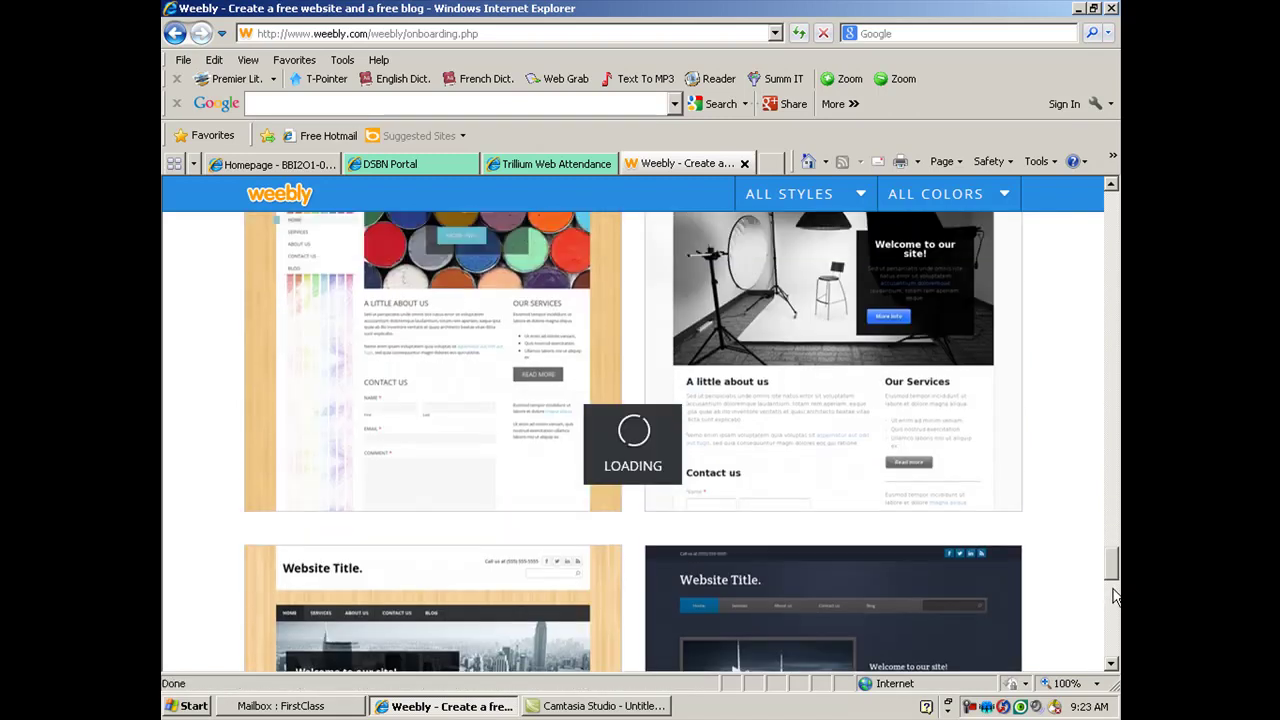
{"action": "scroll", "coordinate": [1116, 604], "scroll_direction": "down", "scroll_amount": 1}
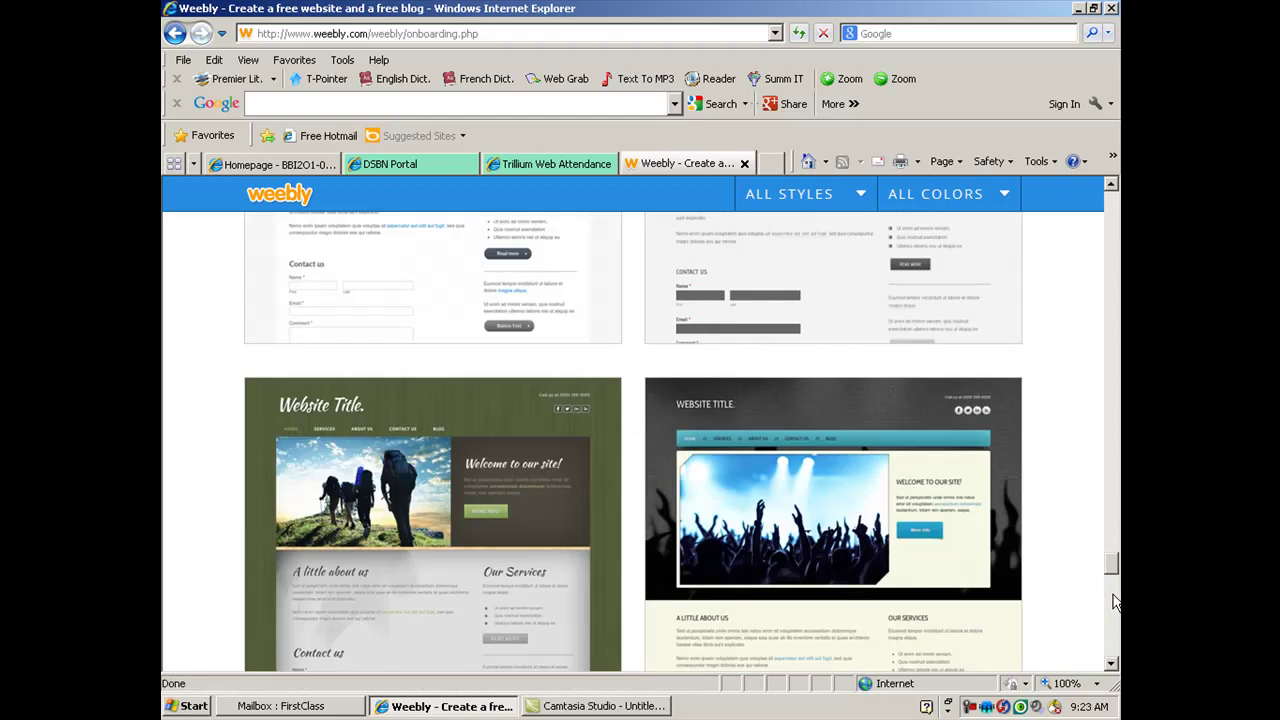
Step: Choose the colourful theme with the smiling children photo on a yellow and light blue background
{"action": "left_click_drag", "start_coordinate": [1116, 592], "coordinate": [1116, 369]}
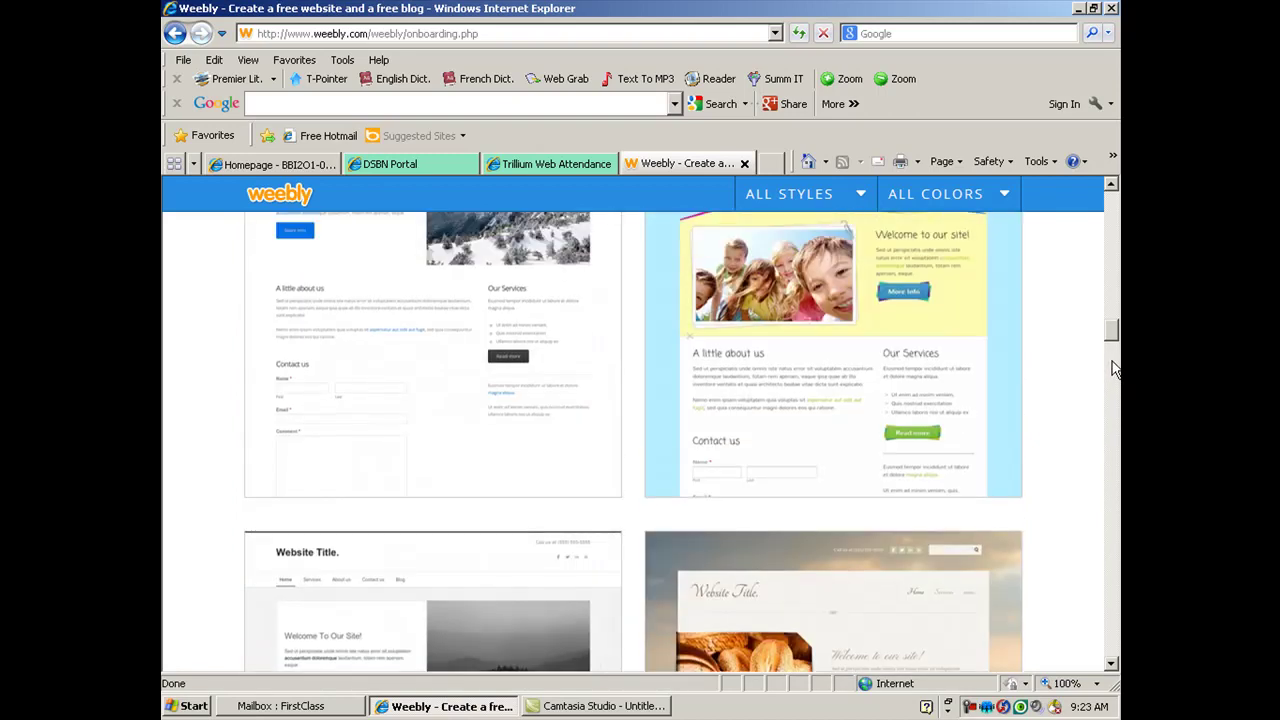
{"action": "mouse_move", "coordinate": [845, 320]}
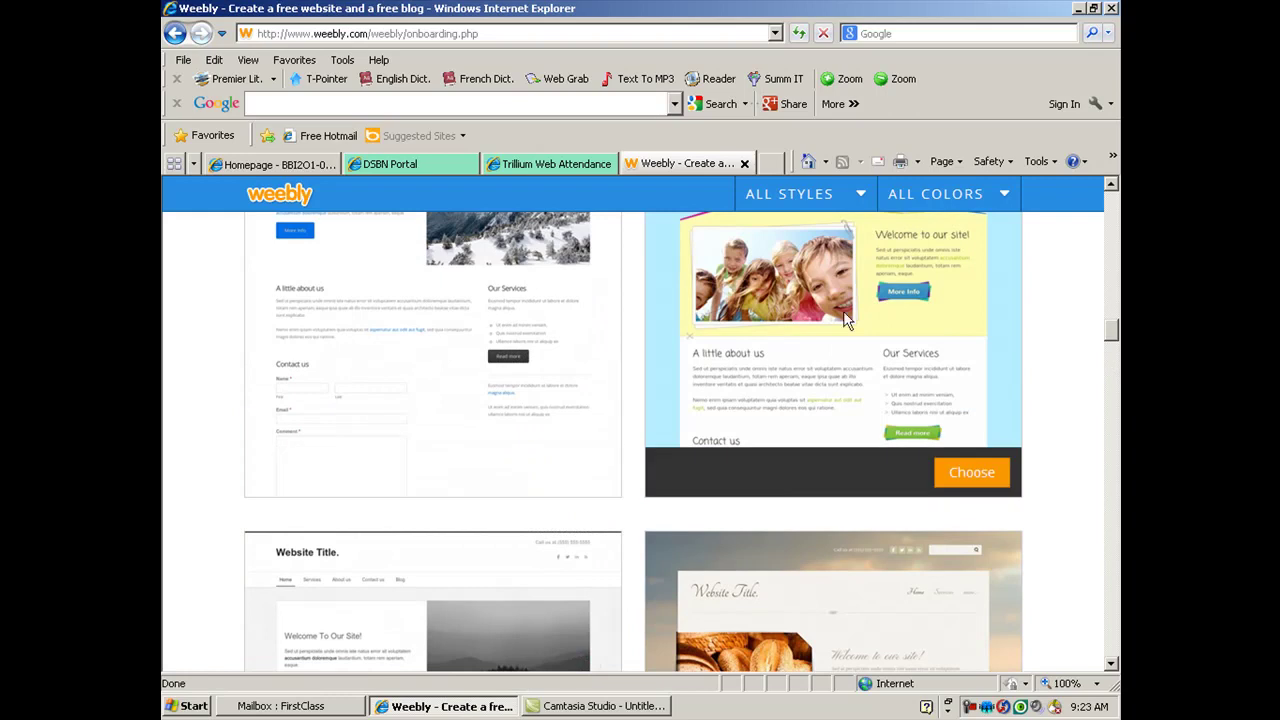
{"action": "left_click", "coordinate": [970, 474]}
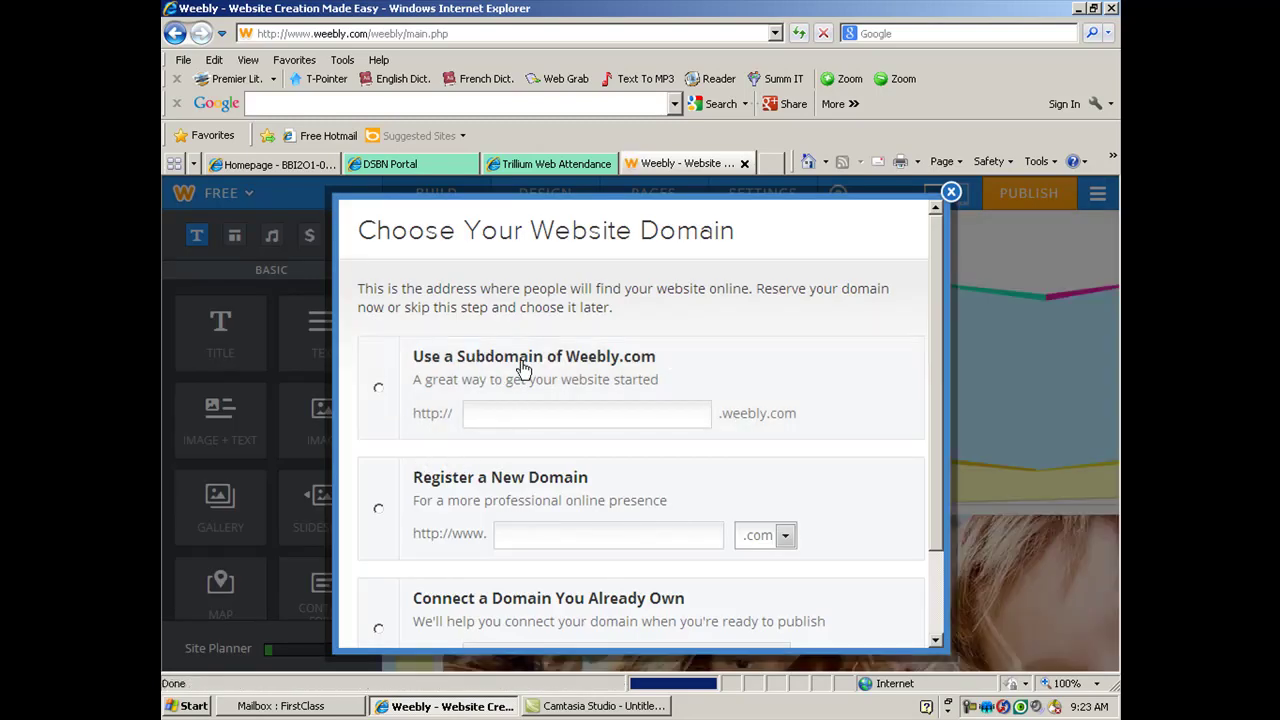
Step: Select the option to use a subdomain of Weebly.com and try the name junk
{"action": "left_click", "coordinate": [378, 387]}
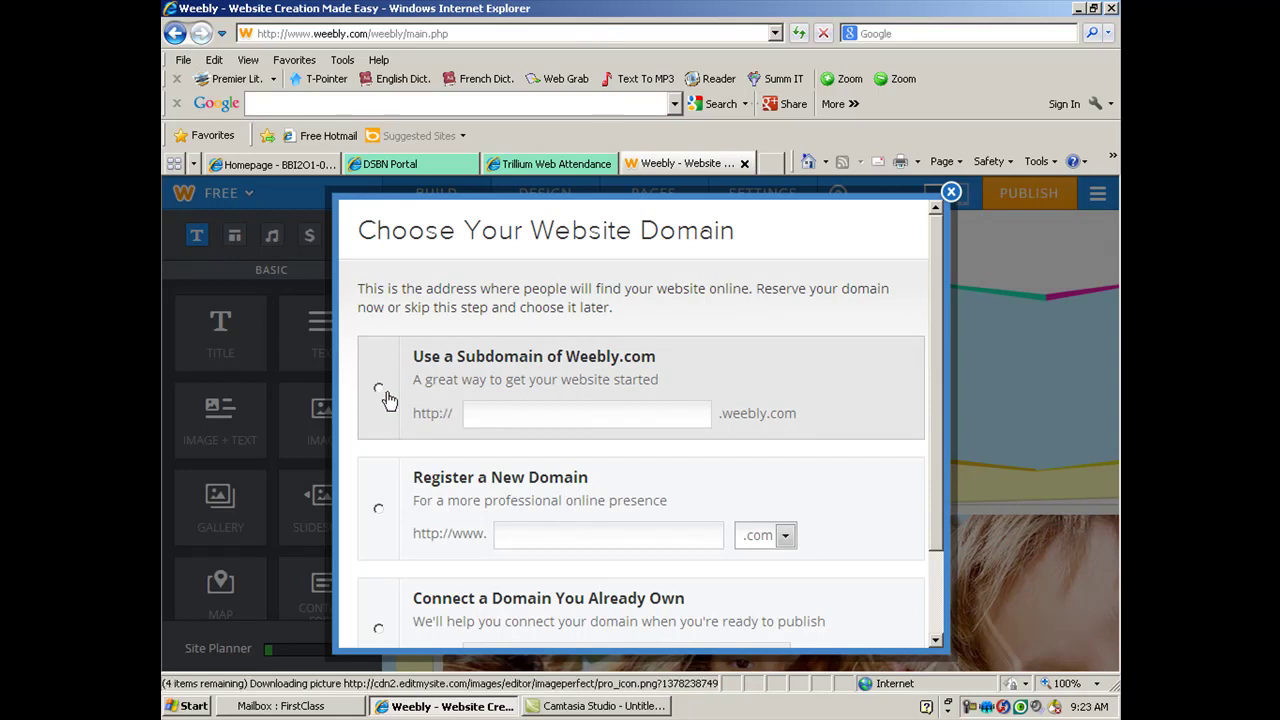
{"action": "left_click", "coordinate": [380, 390]}
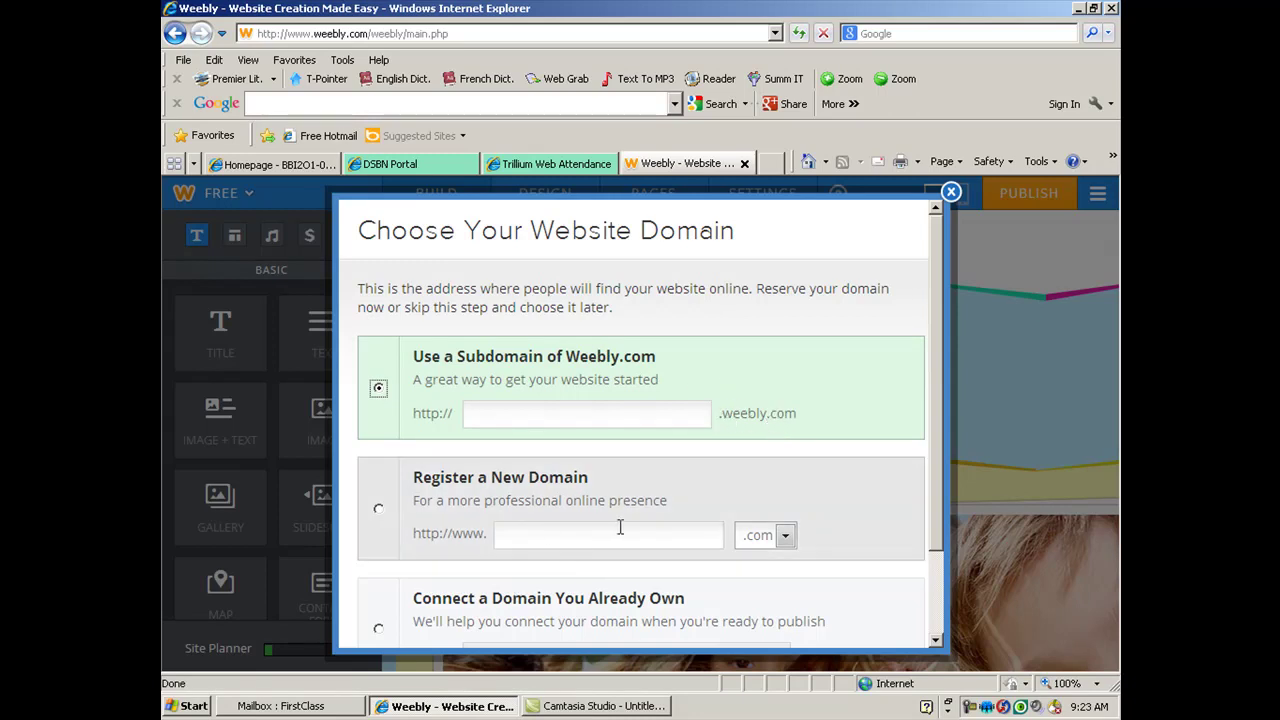
{"action": "left_click", "coordinate": [569, 417]}
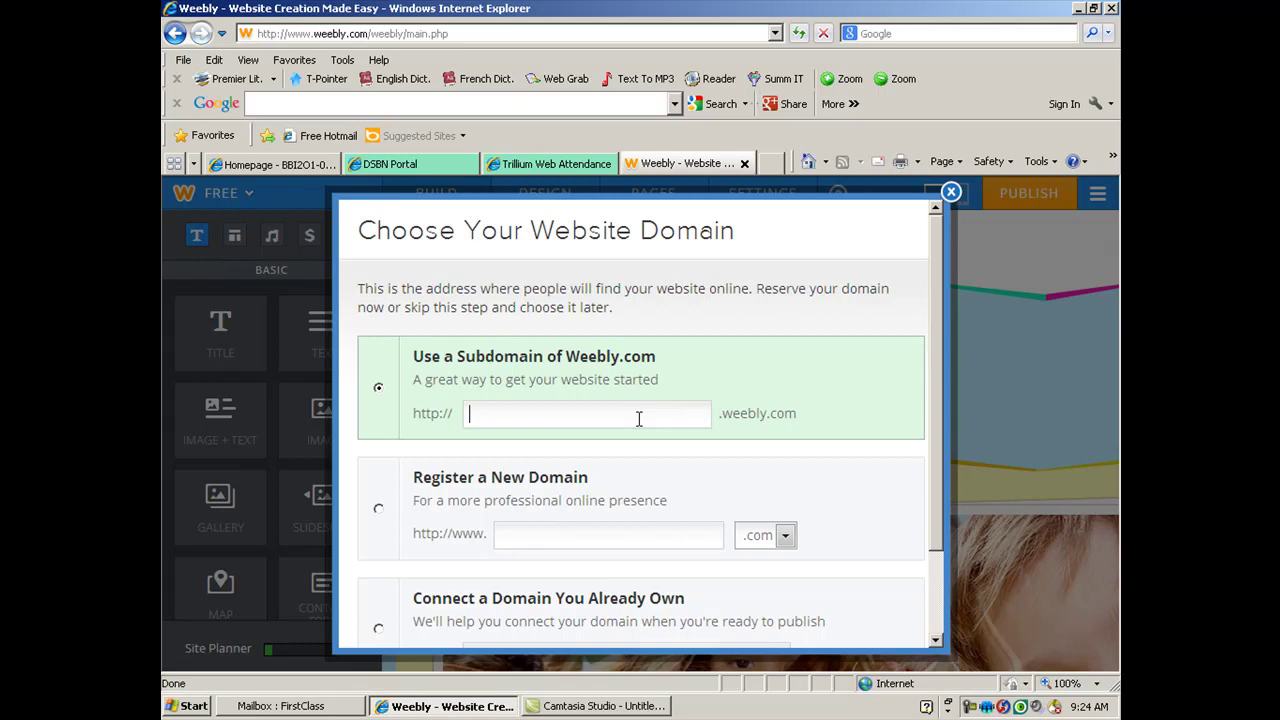
{"action": "type", "text": "junk"}
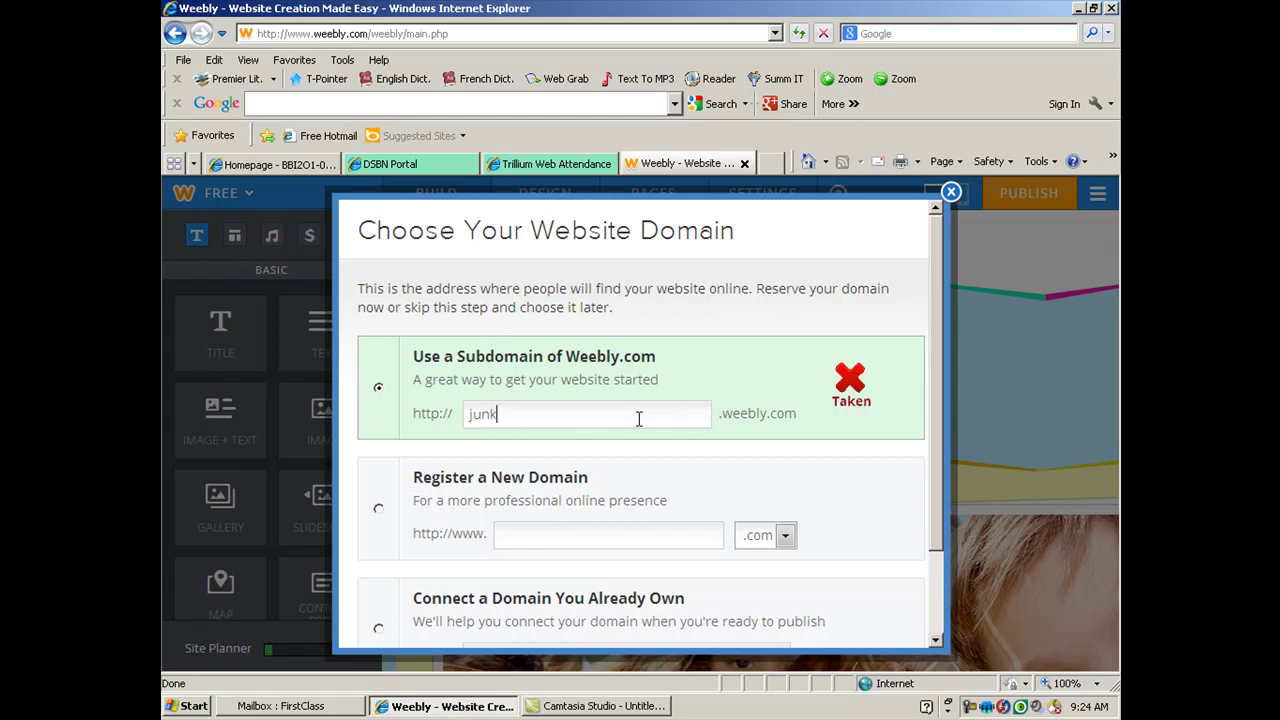
Step: Replace the subdomain name with marketingstuff11 and continue past the domain selection
{"action": "key", "text": "BackSpace"}
{"action": "key", "text": "BackSpace"}
{"action": "key", "text": "BackSpace"}
{"action": "key", "text": "BackSpace"}
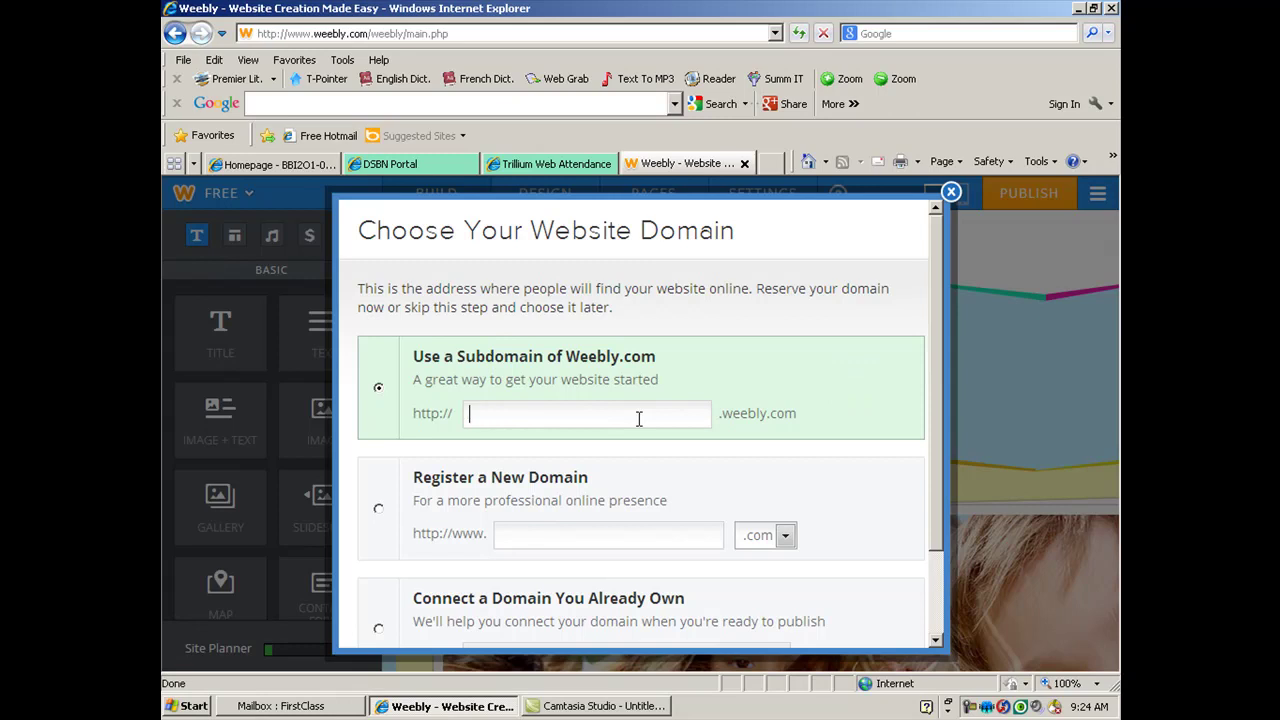
{"action": "type", "text": "marketing"}
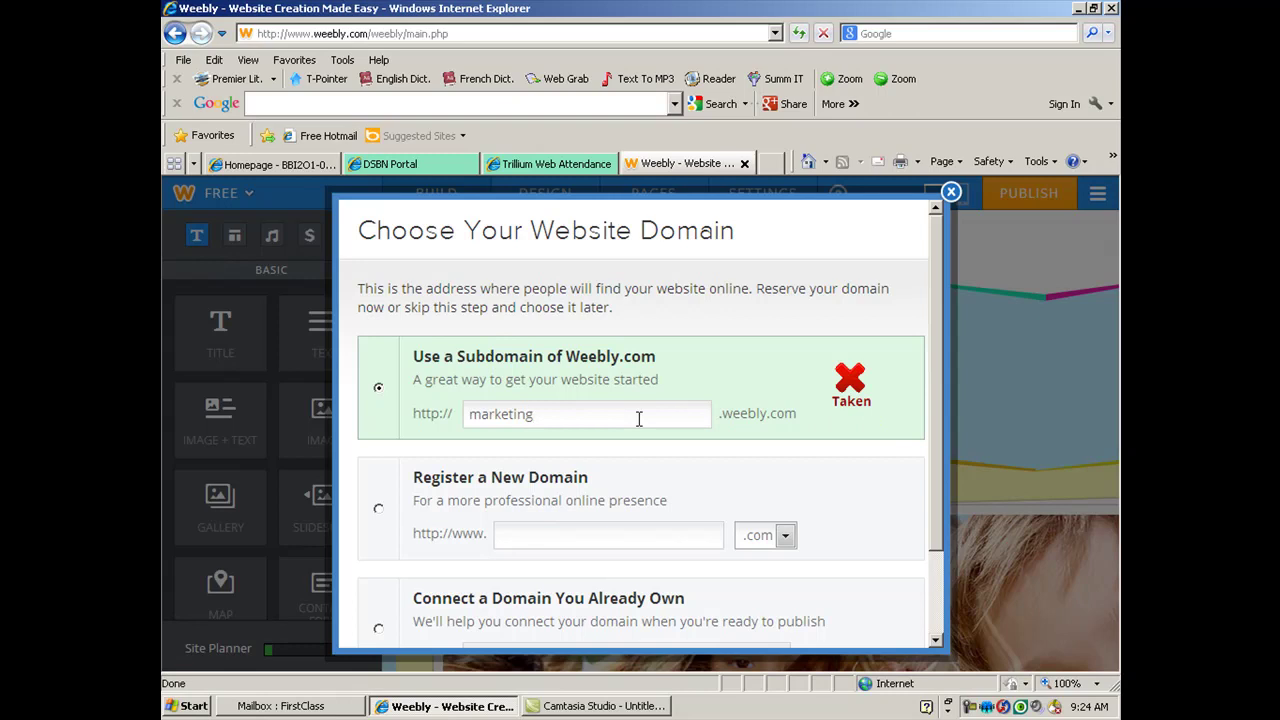
{"action": "type", "text": "stu"}
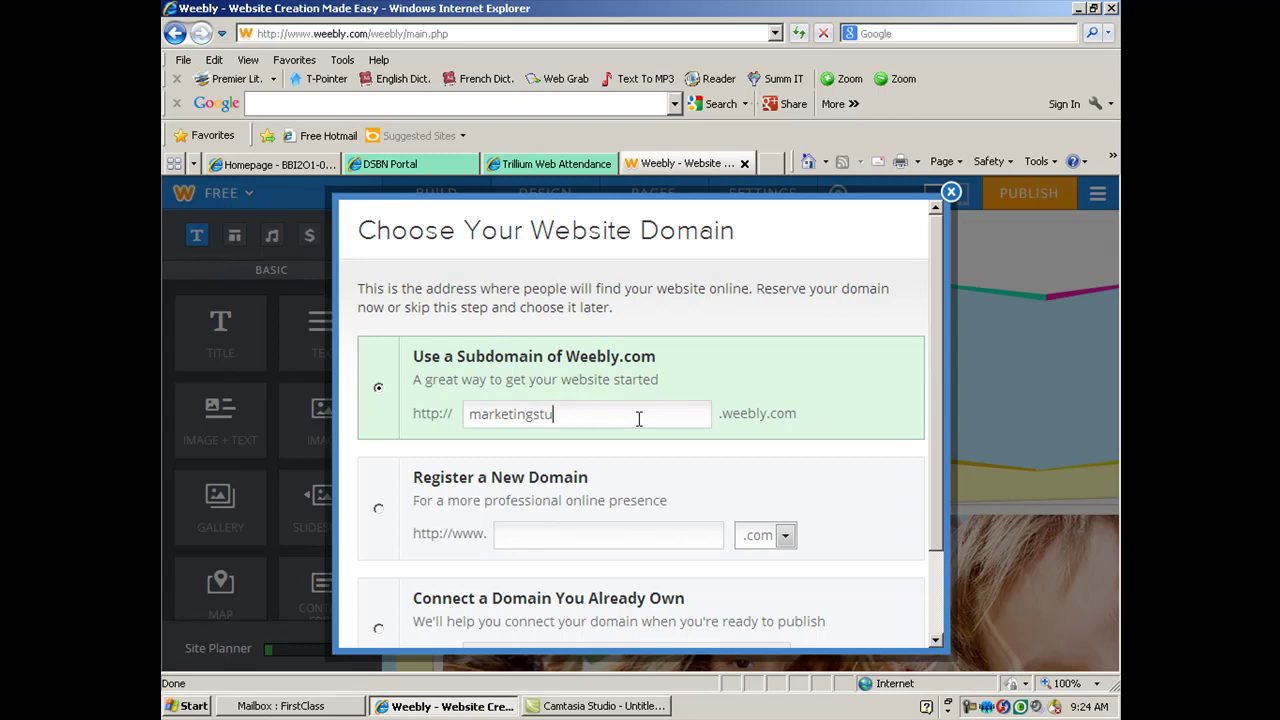
{"action": "type", "text": "ff"}
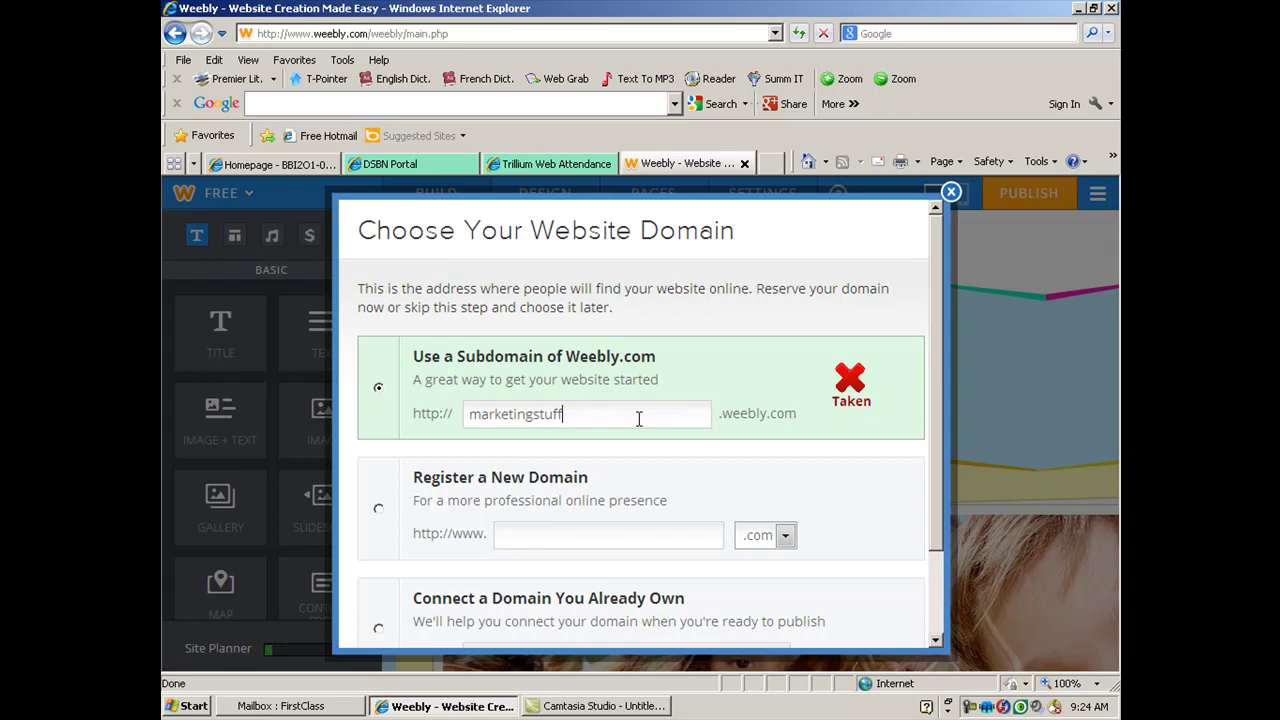
{"action": "type", "text": "11"}
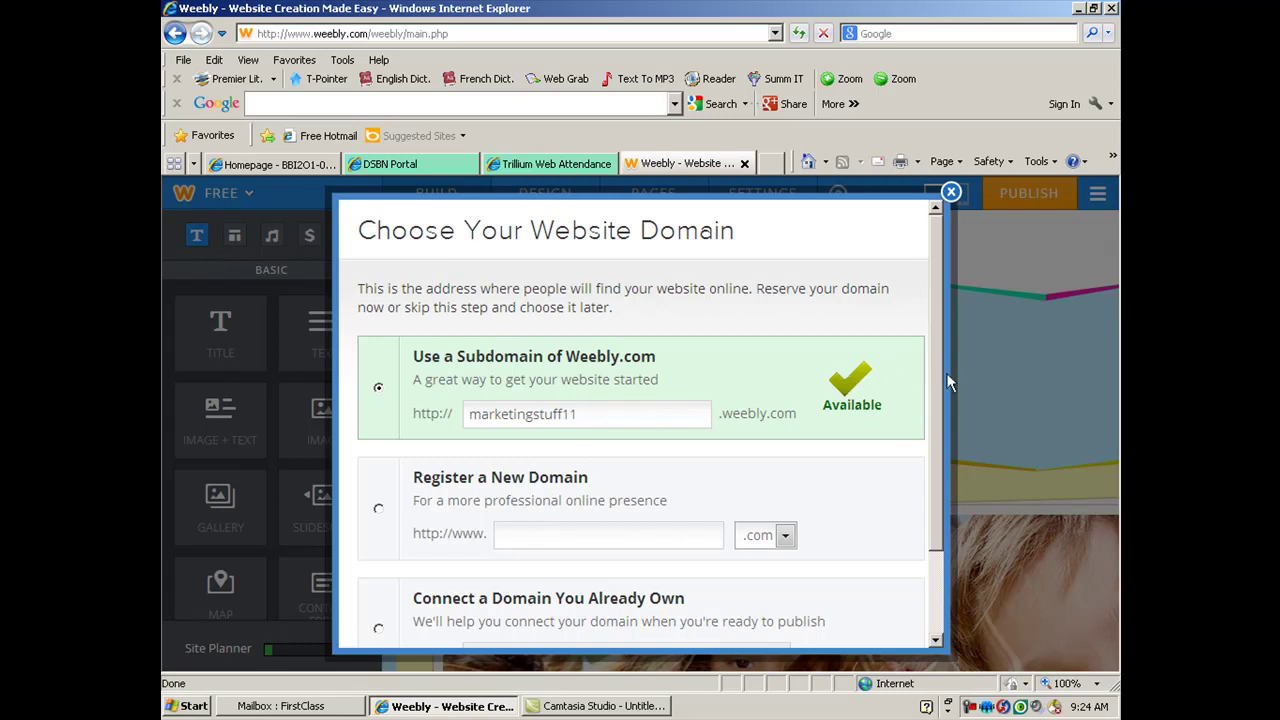
{"action": "scroll", "coordinate": [934, 513], "scroll_direction": "down", "scroll_amount": 2}
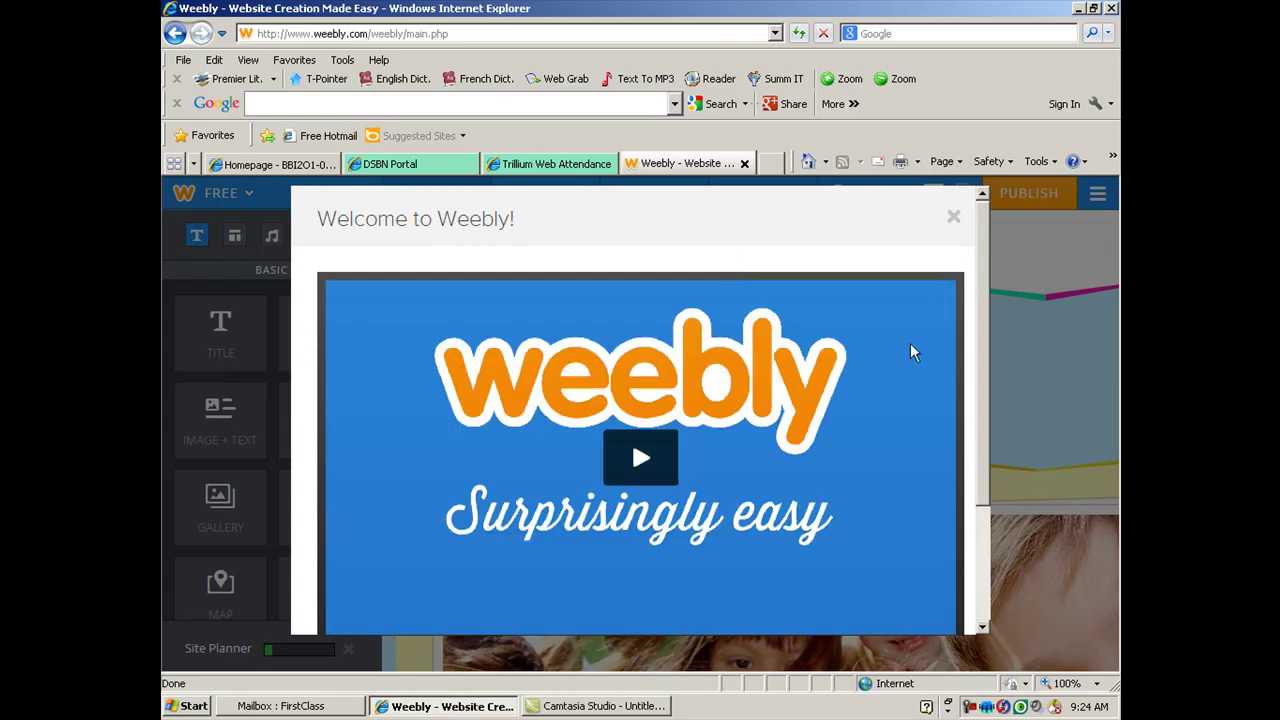
Step: Skip the welcome video and choose to build the site
{"action": "scroll", "coordinate": [910, 400], "scroll_direction": "down", "scroll_amount": 3}
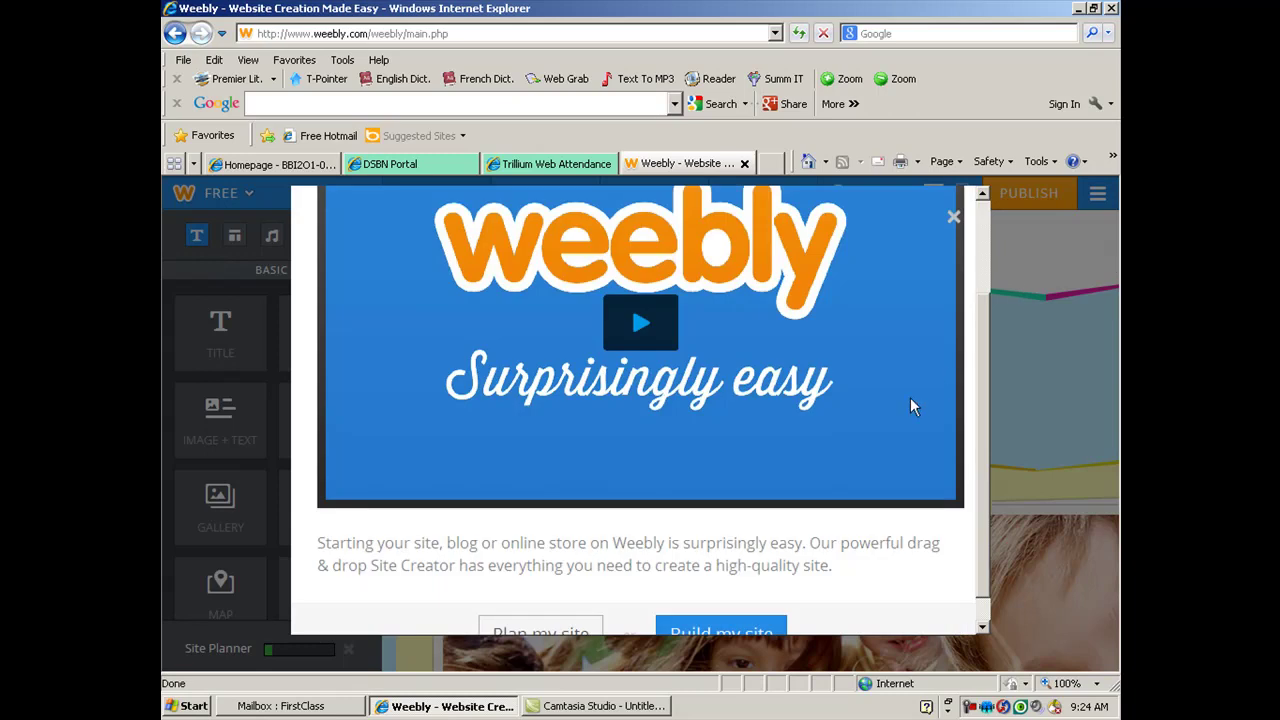
{"action": "scroll", "coordinate": [754, 372], "scroll_direction": "down", "scroll_amount": 1}
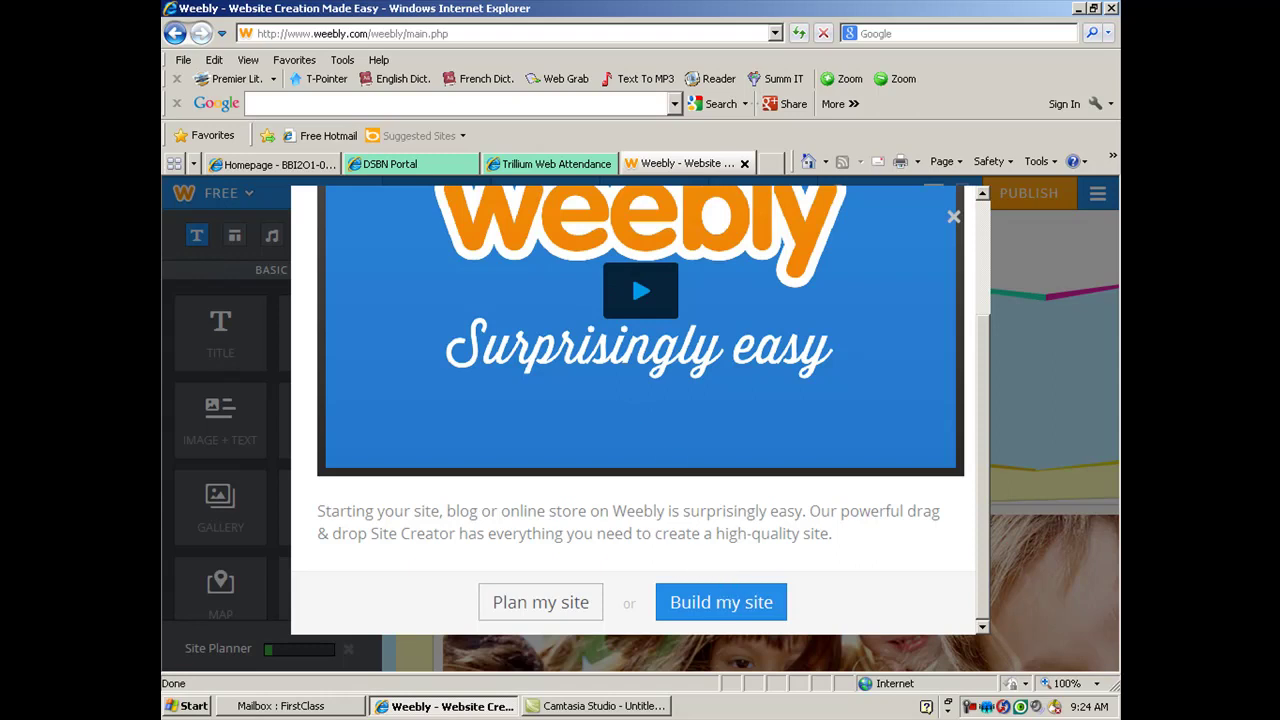
{"action": "left_click", "coordinate": [712, 600]}
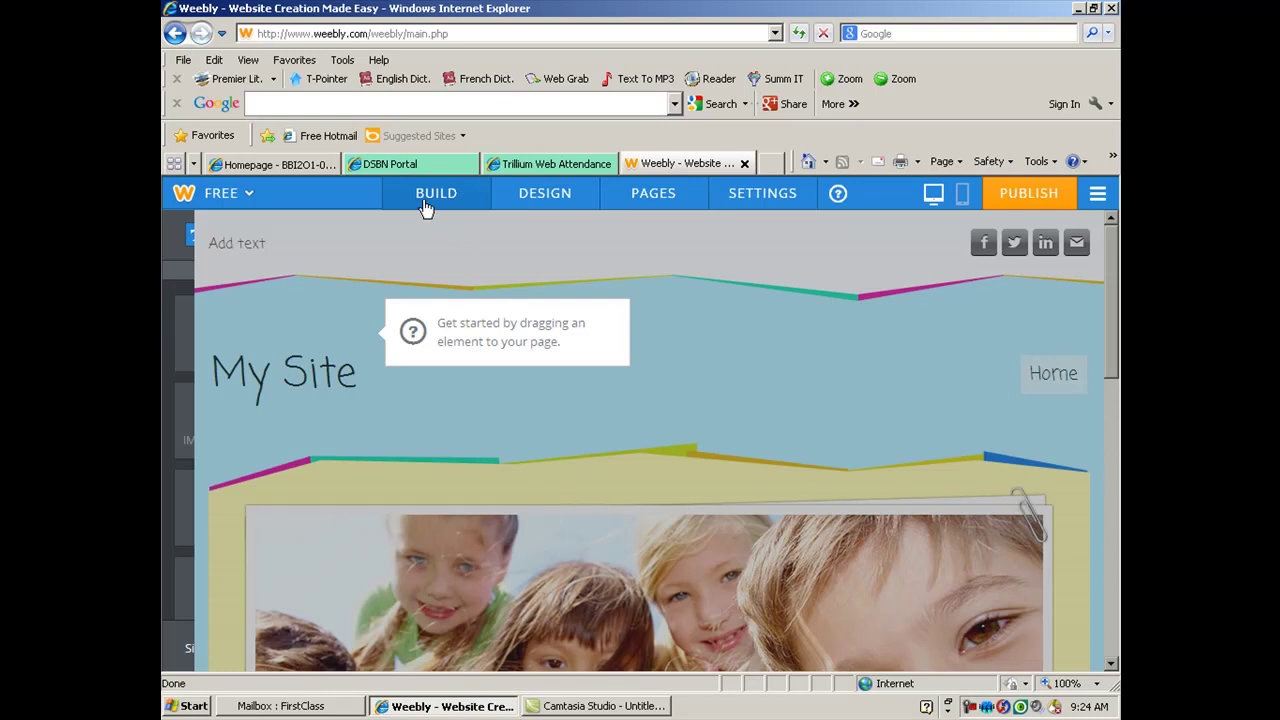
Step: Add a new standard page to the site and name it Chapter 1
{"action": "left_click", "coordinate": [653, 197]}
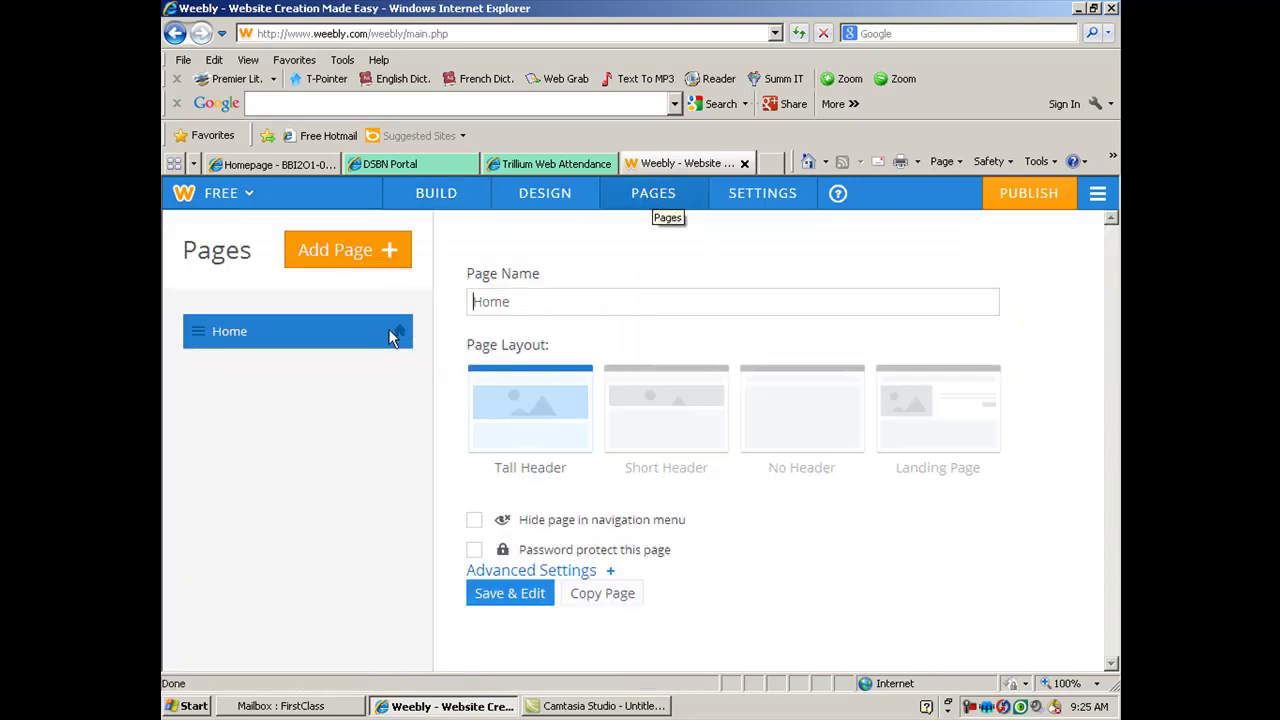
{"action": "left_click", "coordinate": [391, 256]}
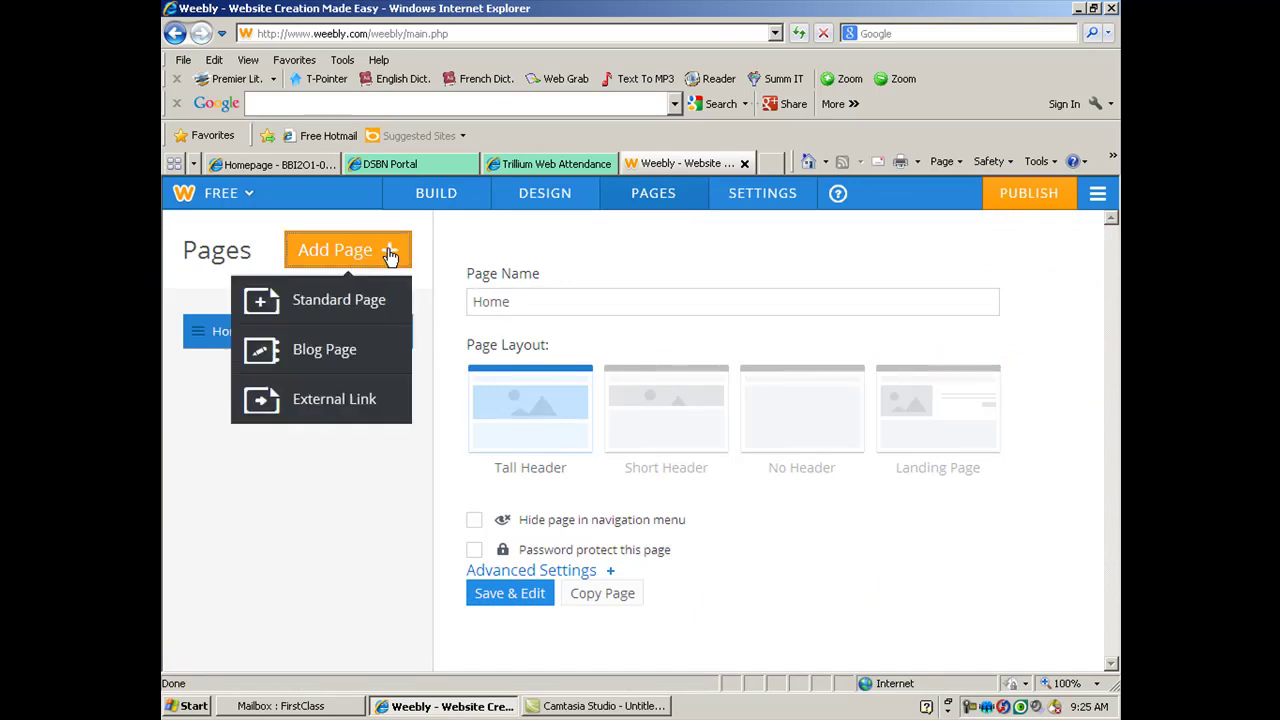
{"action": "left_click", "coordinate": [334, 306]}
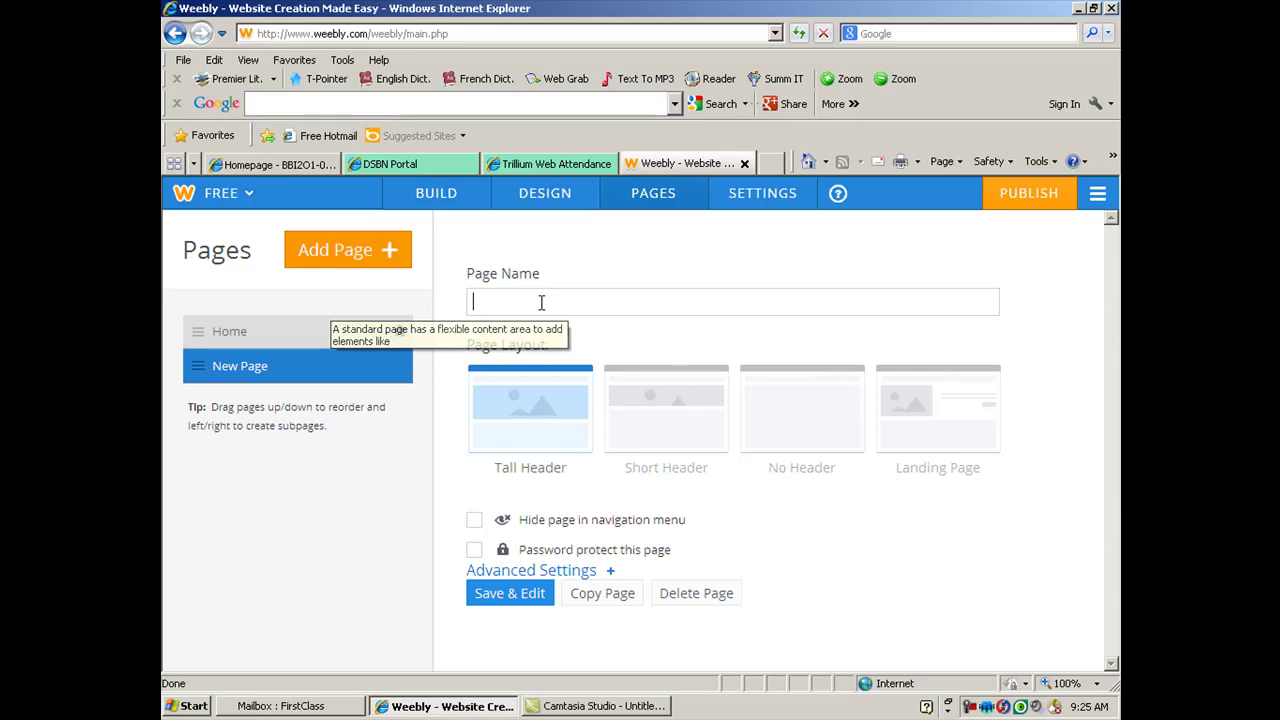
{"action": "type", "text": "Chapter 1"}
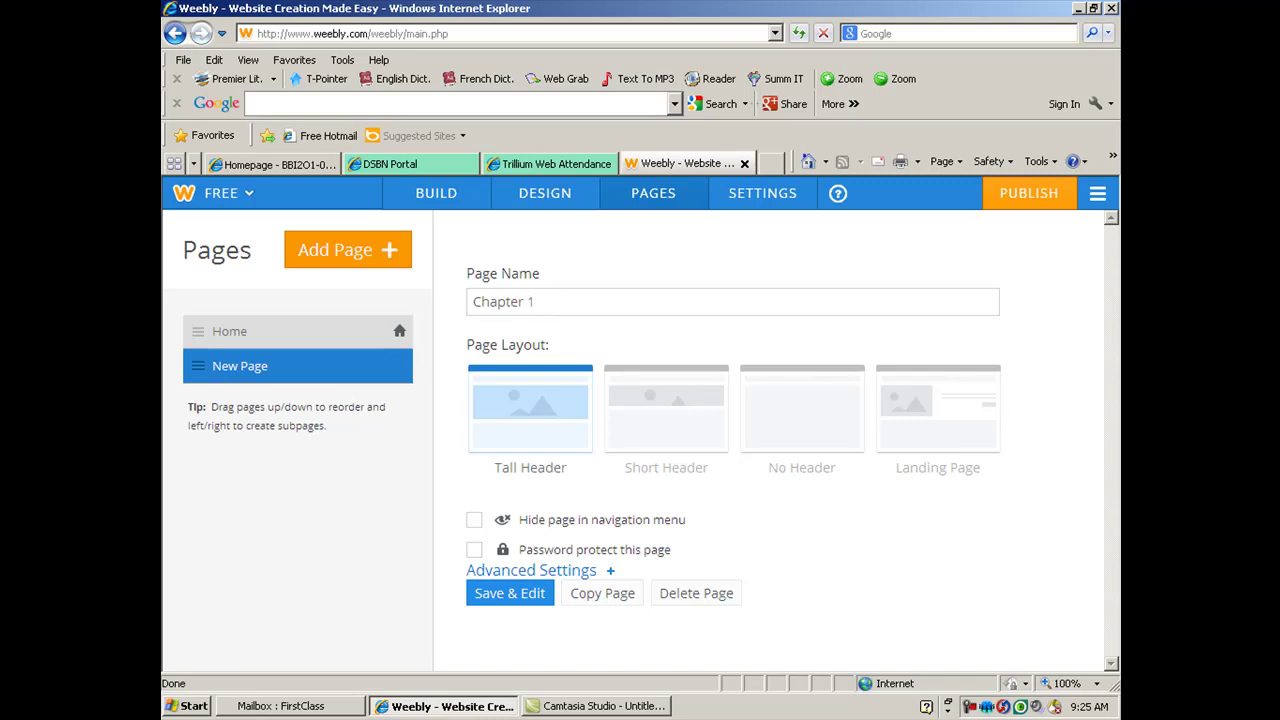
Step: Add another standard page to the site and name it Chapter 2
{"action": "left_click", "coordinate": [372, 258]}
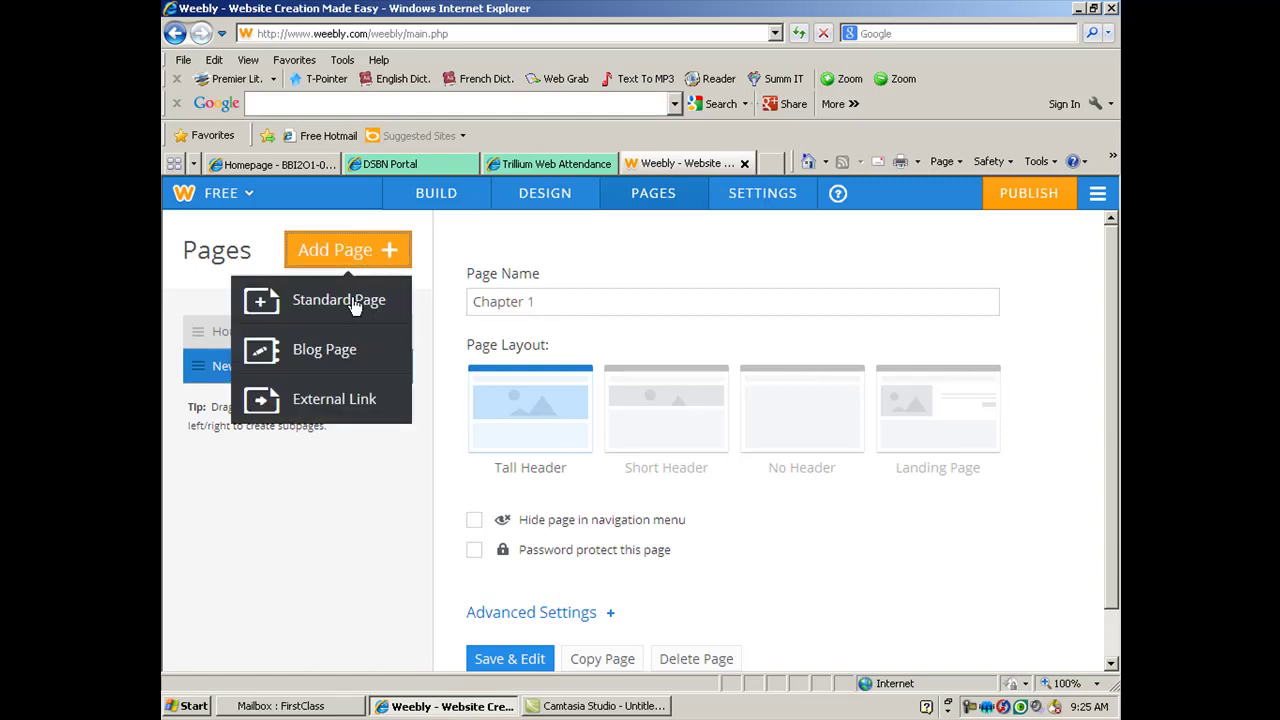
{"action": "left_click", "coordinate": [355, 303]}
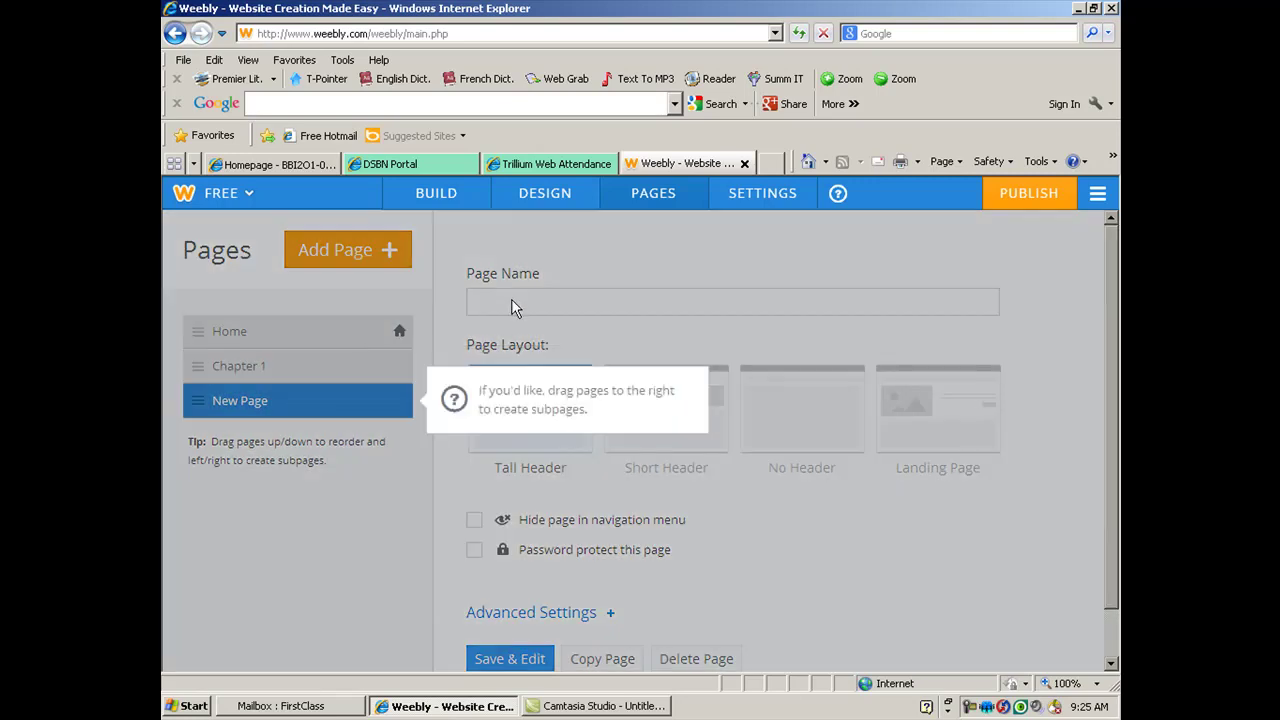
{"action": "type", "text": "Chapter 2"}
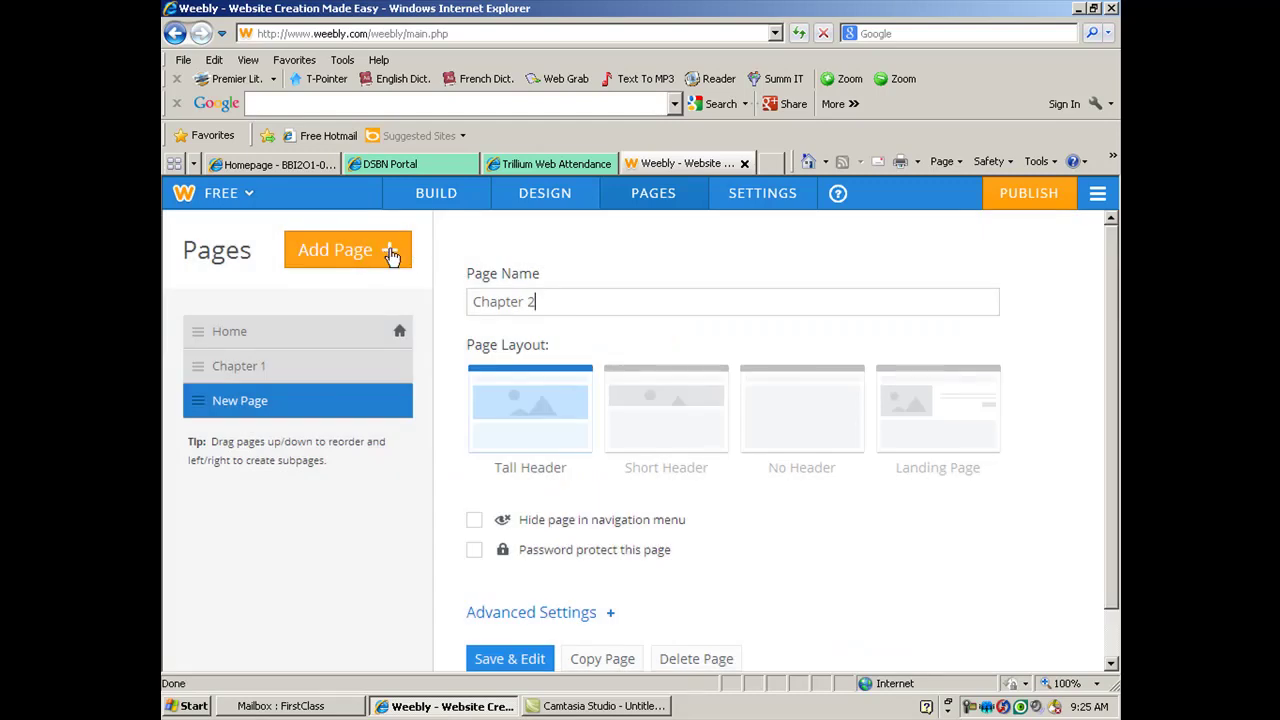
Step: Add one more standard page, leave its name blank, and save it to open it for editing
{"action": "left_click", "coordinate": [393, 253]}
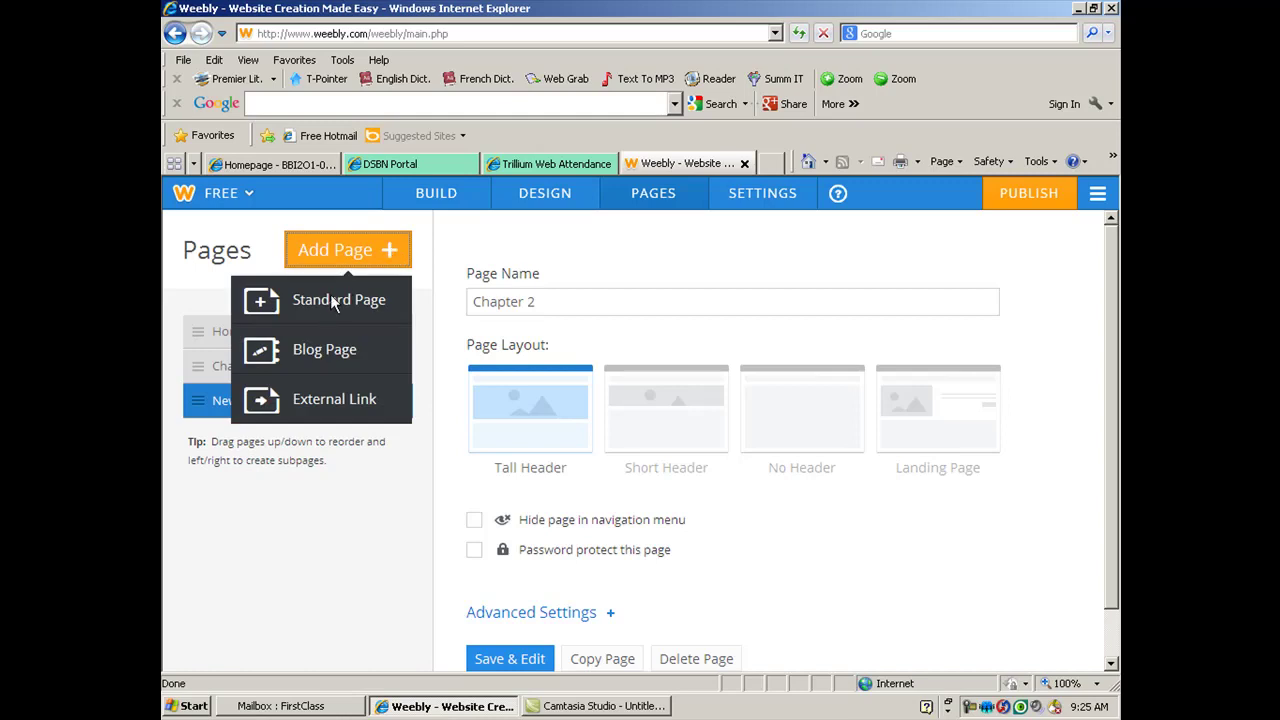
{"action": "left_click", "coordinate": [334, 303]}
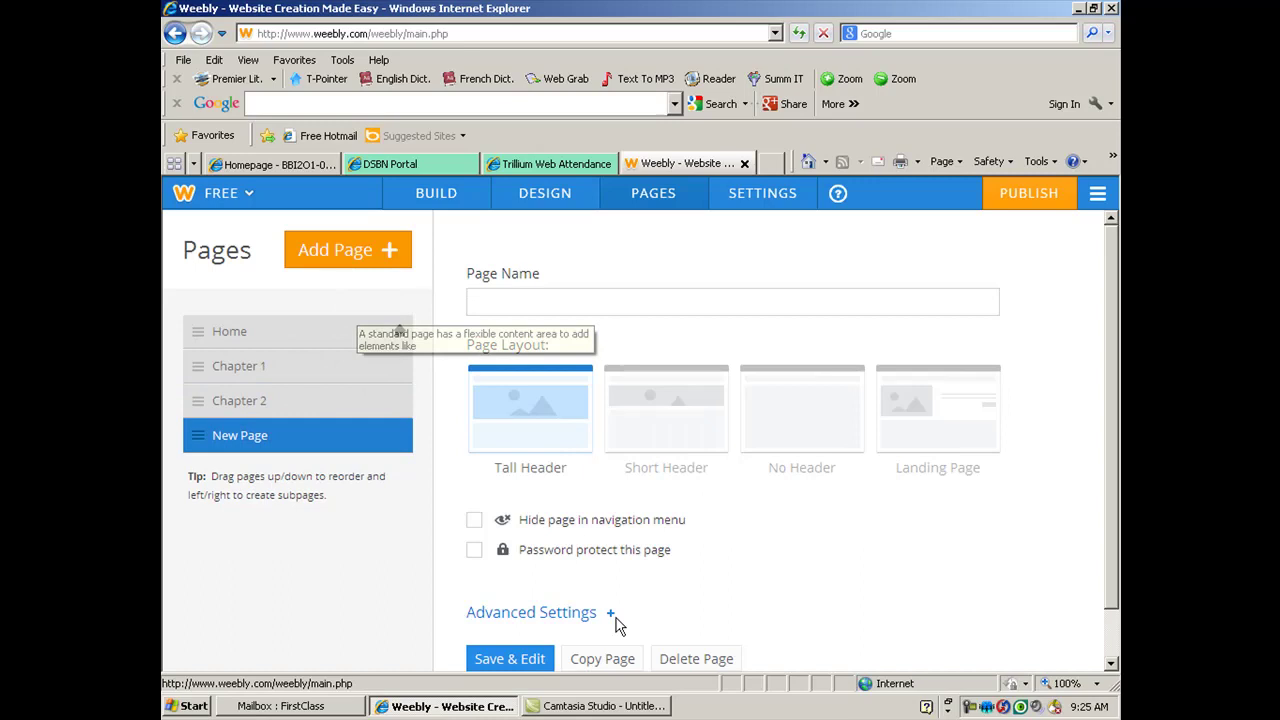
{"action": "left_click", "coordinate": [531, 662]}
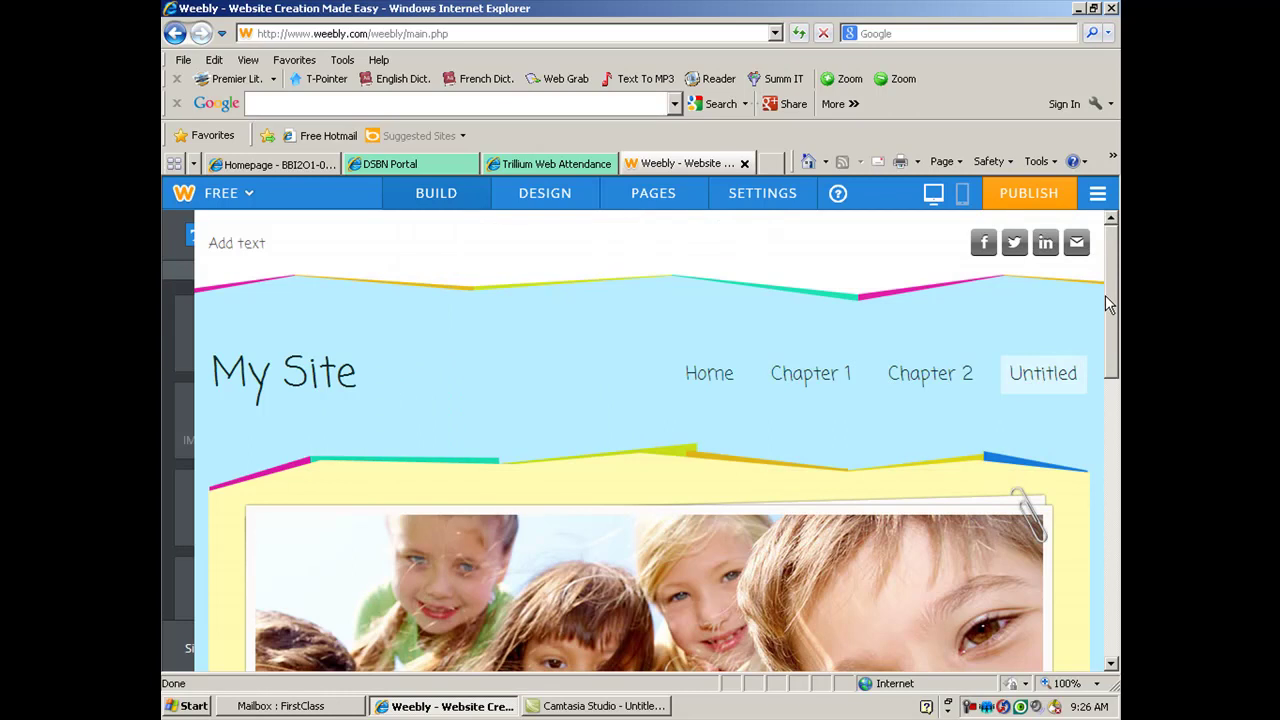
Step: Look over the unnamed page's layout, from the site title and navigation to the content area, and return to the header image
{"action": "scroll", "coordinate": [1110, 320], "scroll_direction": "down", "scroll_amount": 2}
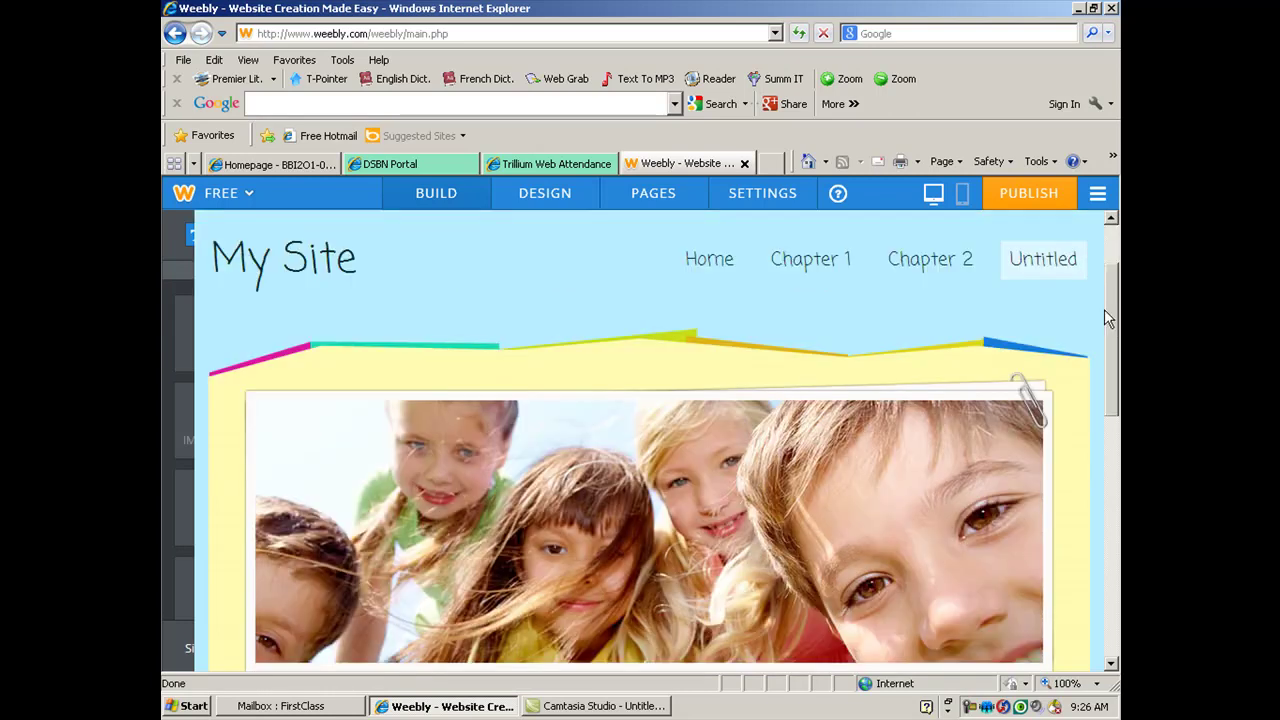
{"action": "scroll", "coordinate": [1115, 370], "scroll_direction": "down", "scroll_amount": 4}
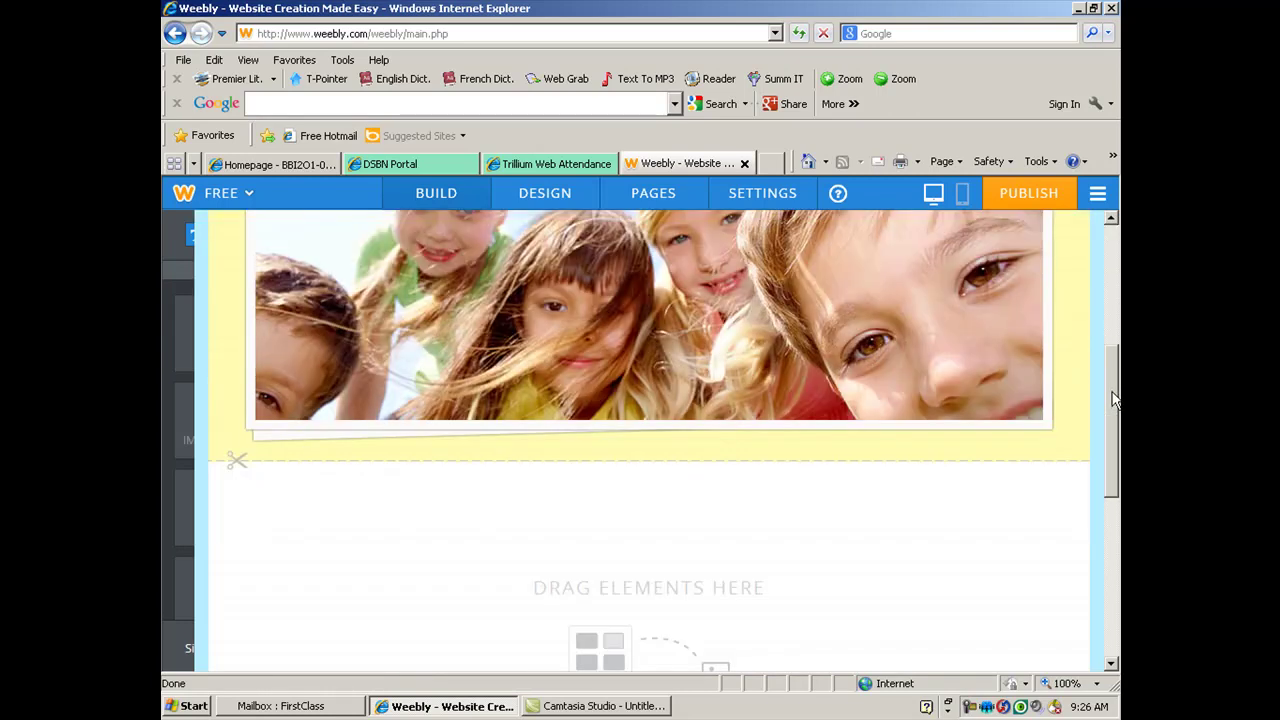
{"action": "scroll", "coordinate": [1108, 462], "scroll_direction": "down", "scroll_amount": 3}
{"action": "left_click_drag", "start_coordinate": [1108, 490], "coordinate": [1110, 226]}
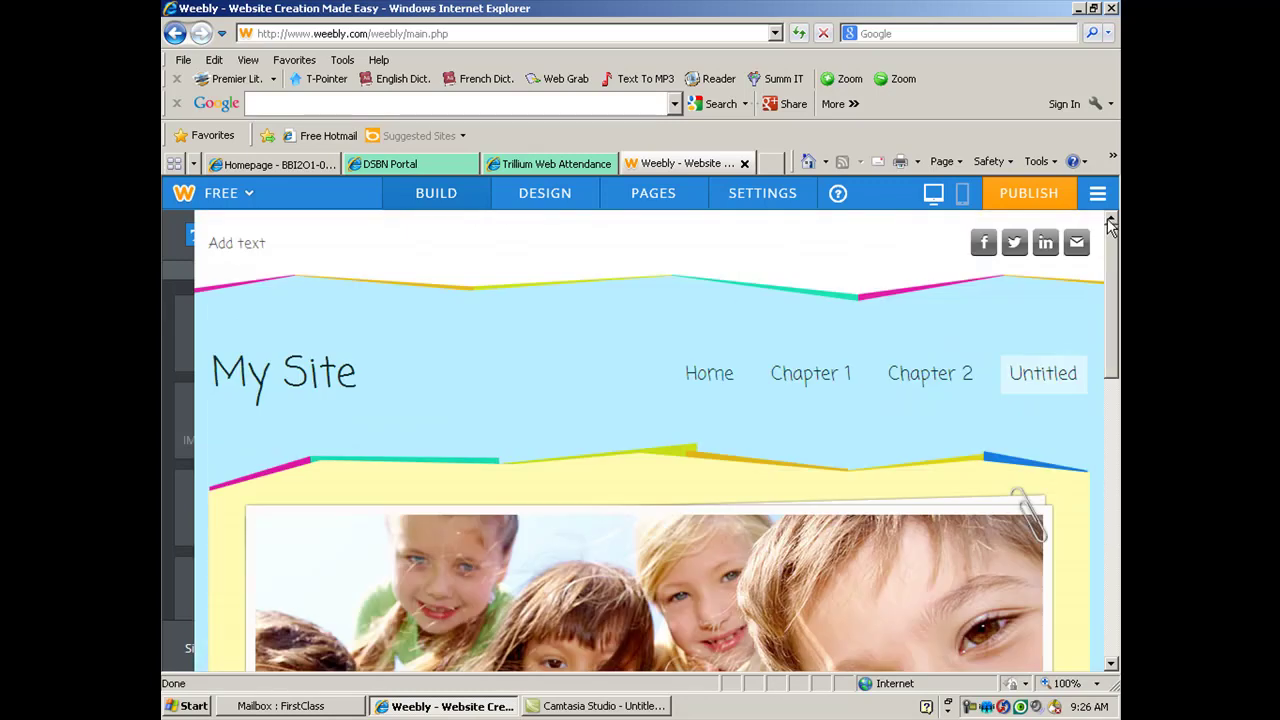
{"action": "left_click_drag", "start_coordinate": [1110, 226], "coordinate": [1116, 278]}
{"action": "mouse_move", "coordinate": [1116, 278]}
{"action": "left_mouse_down"}
{"action": "mouse_move", "coordinate": [1116, 500]}
{"action": "mouse_move", "coordinate": [1116, 272]}
{"action": "left_mouse_up"}
{"action": "mouse_move", "coordinate": [834, 560]}
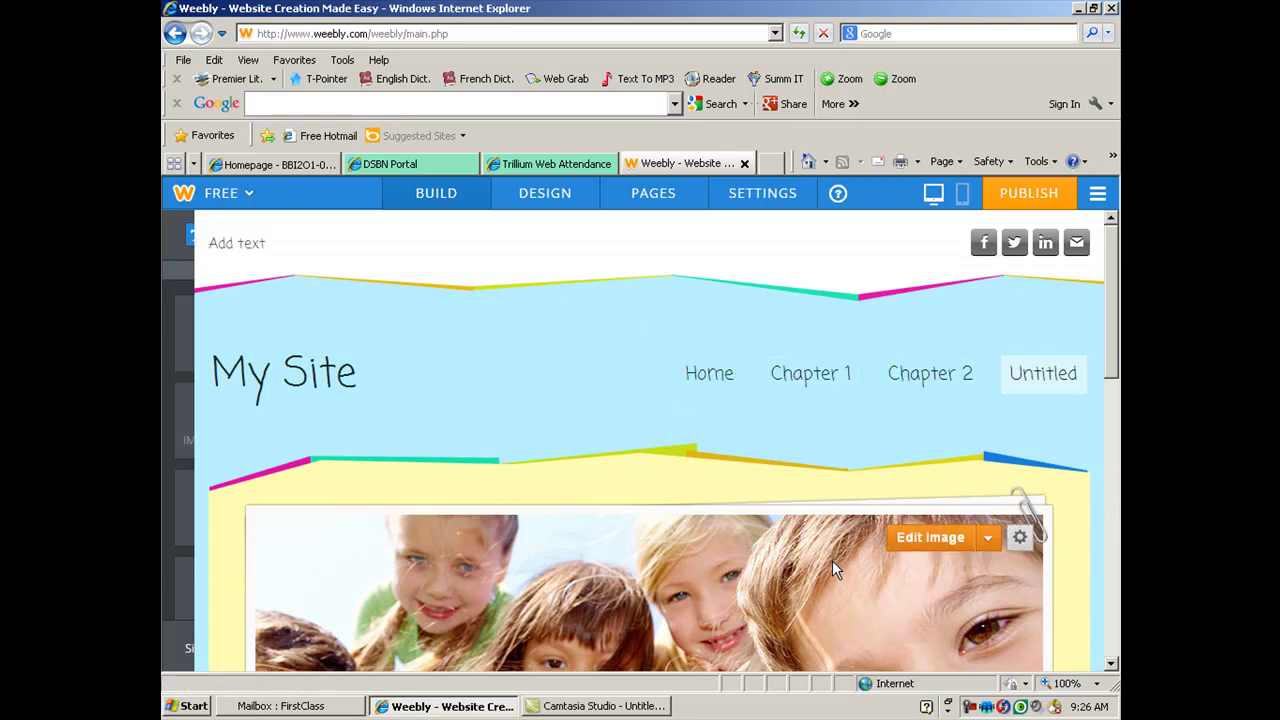